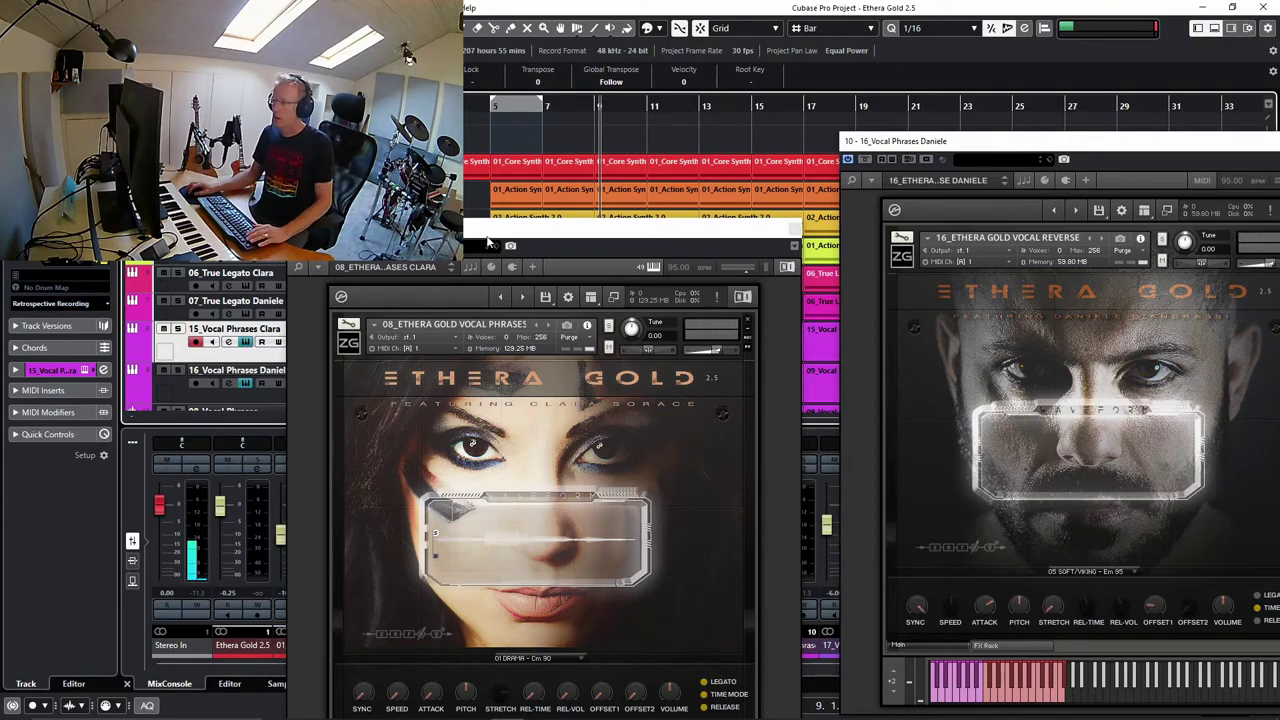
Step: Close the track 16 vocal phrases instrument window and move the track 15 instrument window clear of the track list and mixer
left_click_drag(488, 243, 617, 169)
left_click_drag(1123, 148, 985, 139)
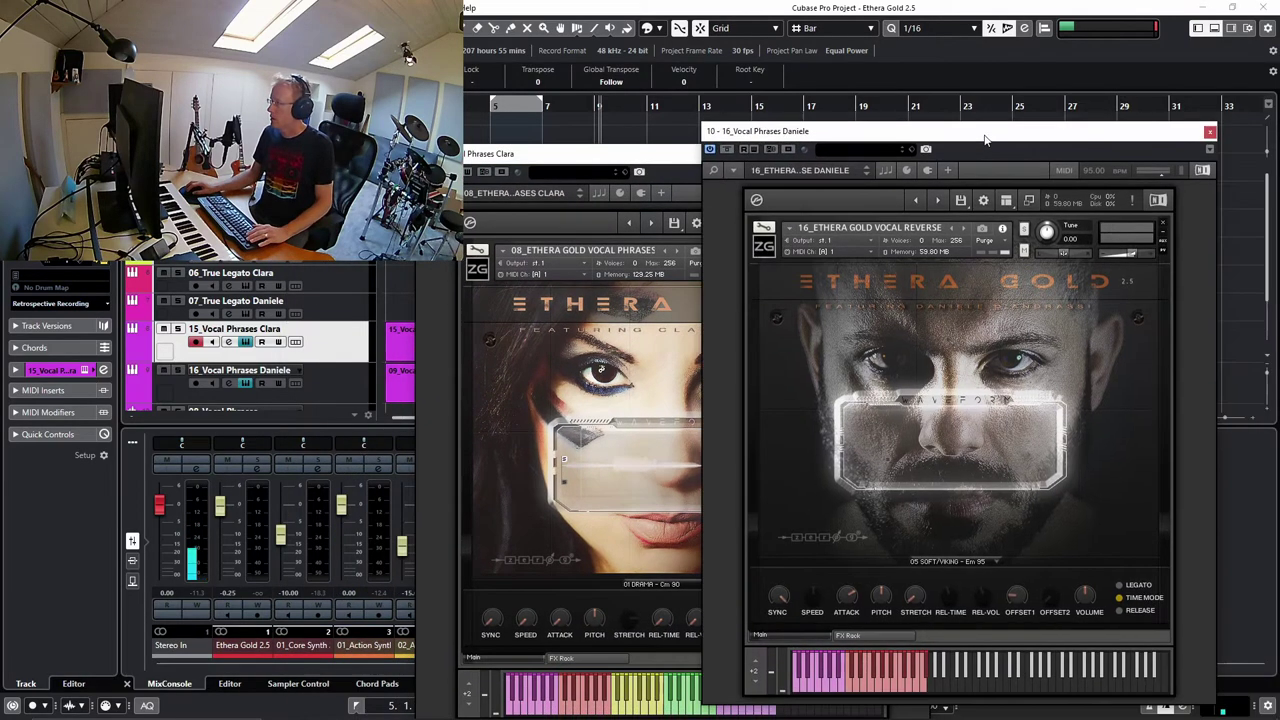
left_click(1210, 133)
left_click_drag(830, 163, 1066, 88)
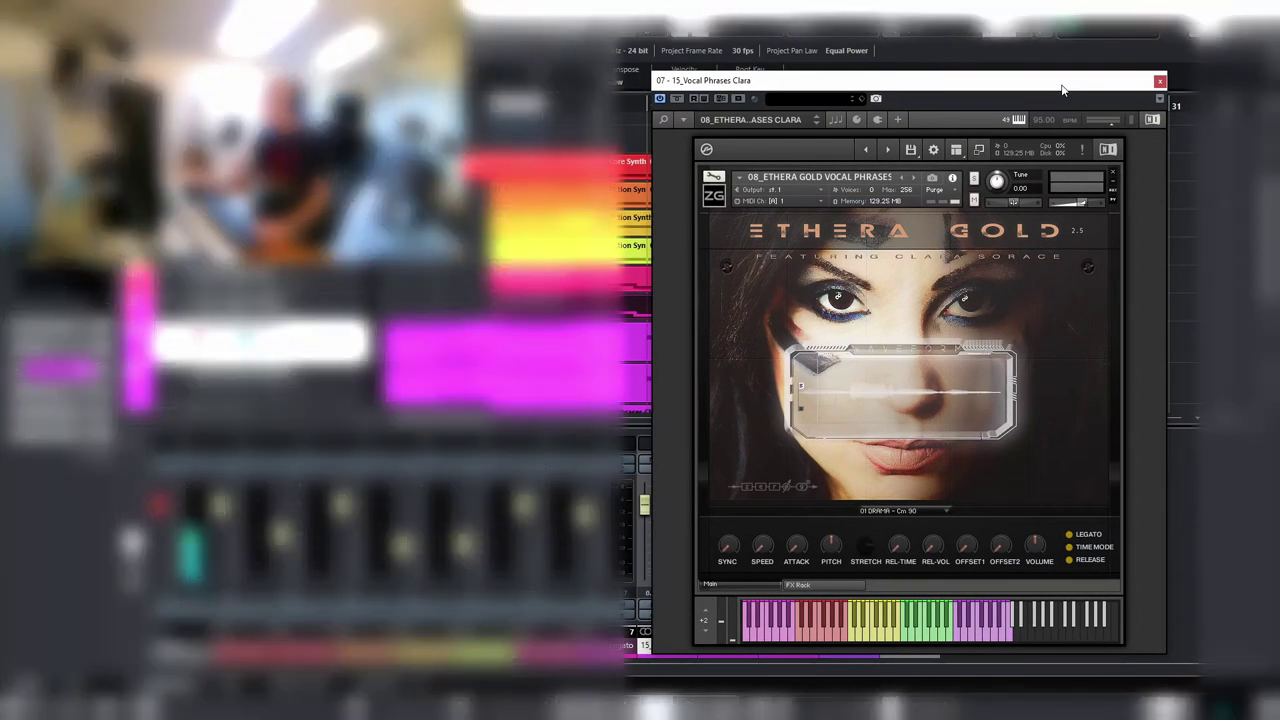
Step: Try the phrase set 07 EPIC - Dm 90 in the vocal instrument and switch back to 01 DRAMA - Cm 90
left_click(816, 585)
left_click(768, 583)
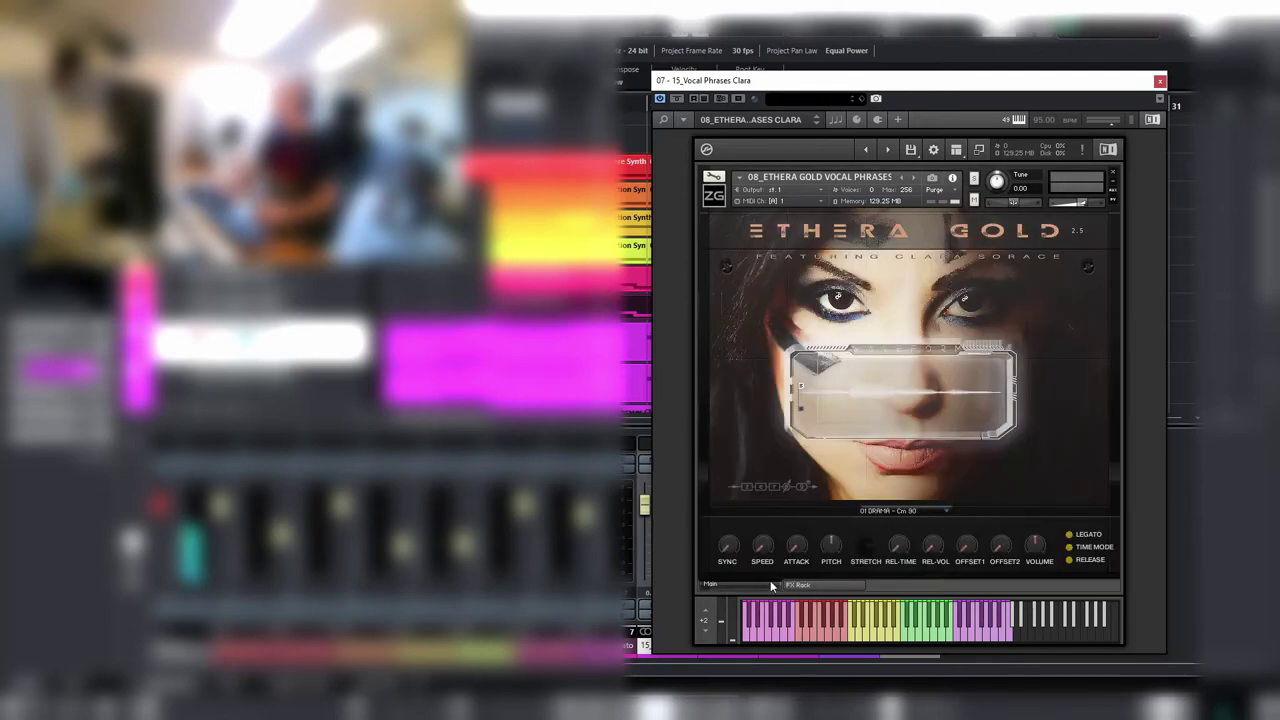
left_click(893, 510)
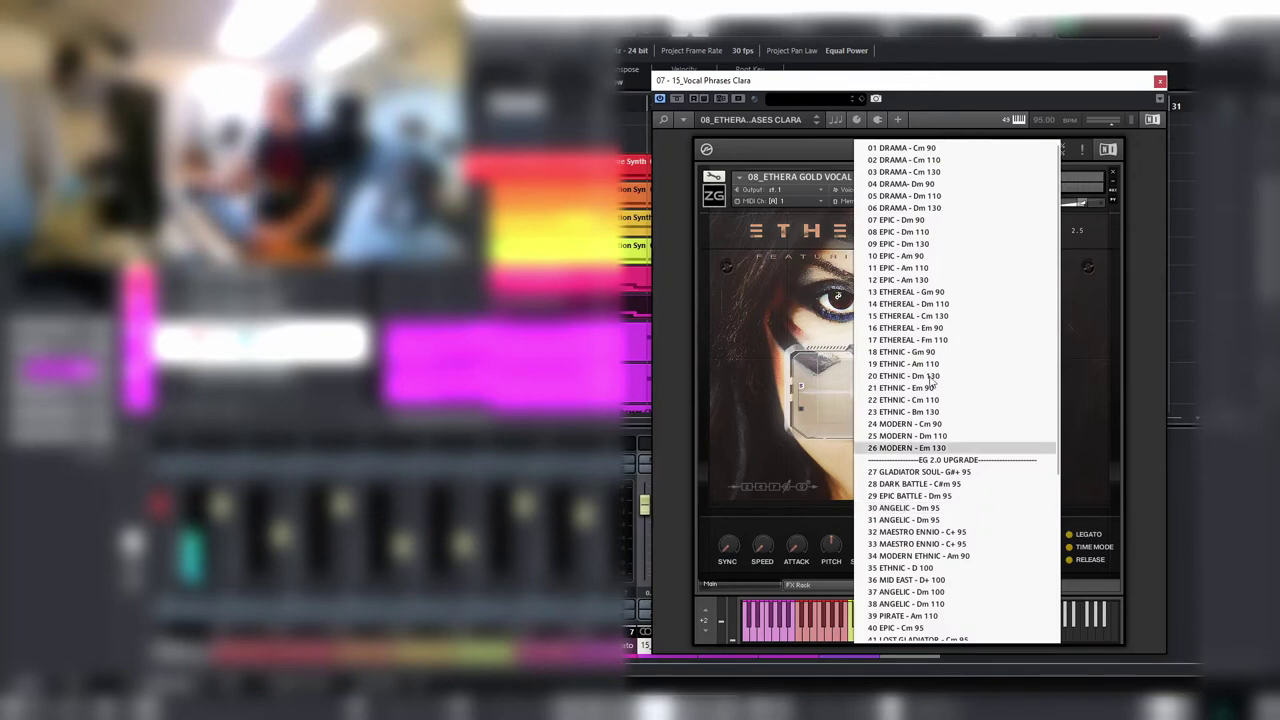
left_click(905, 221)
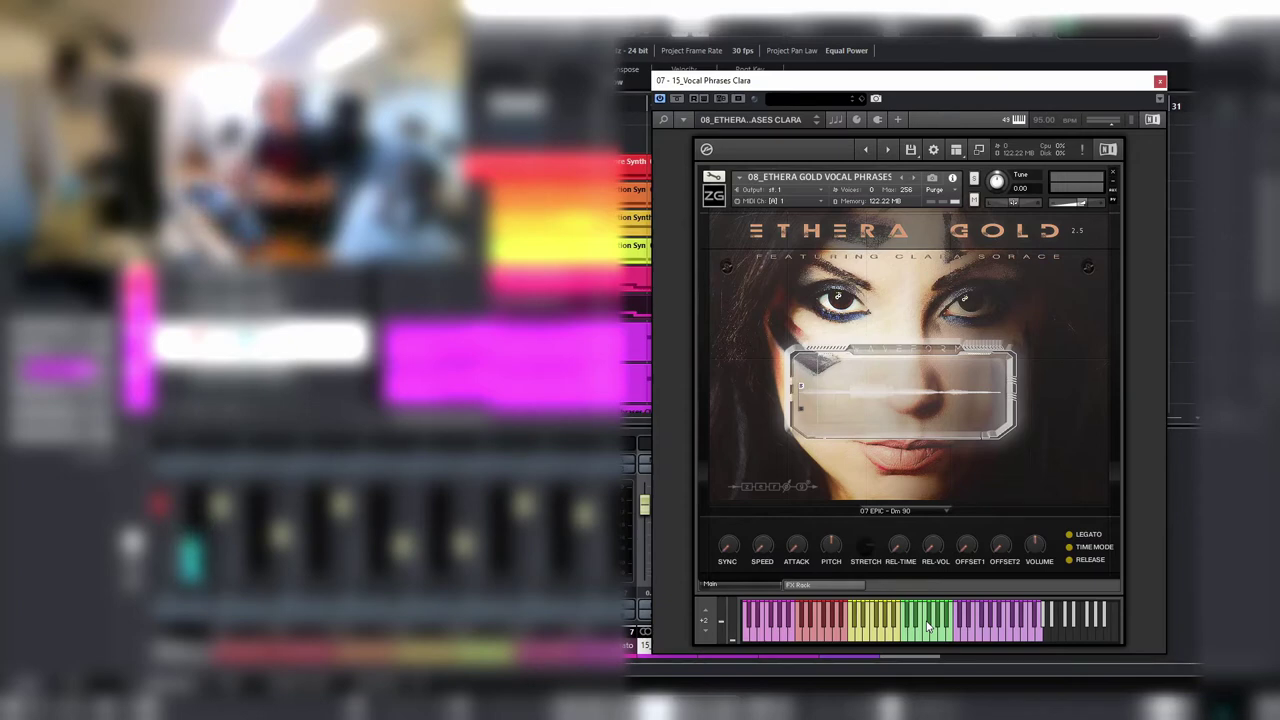
left_click(910, 513)
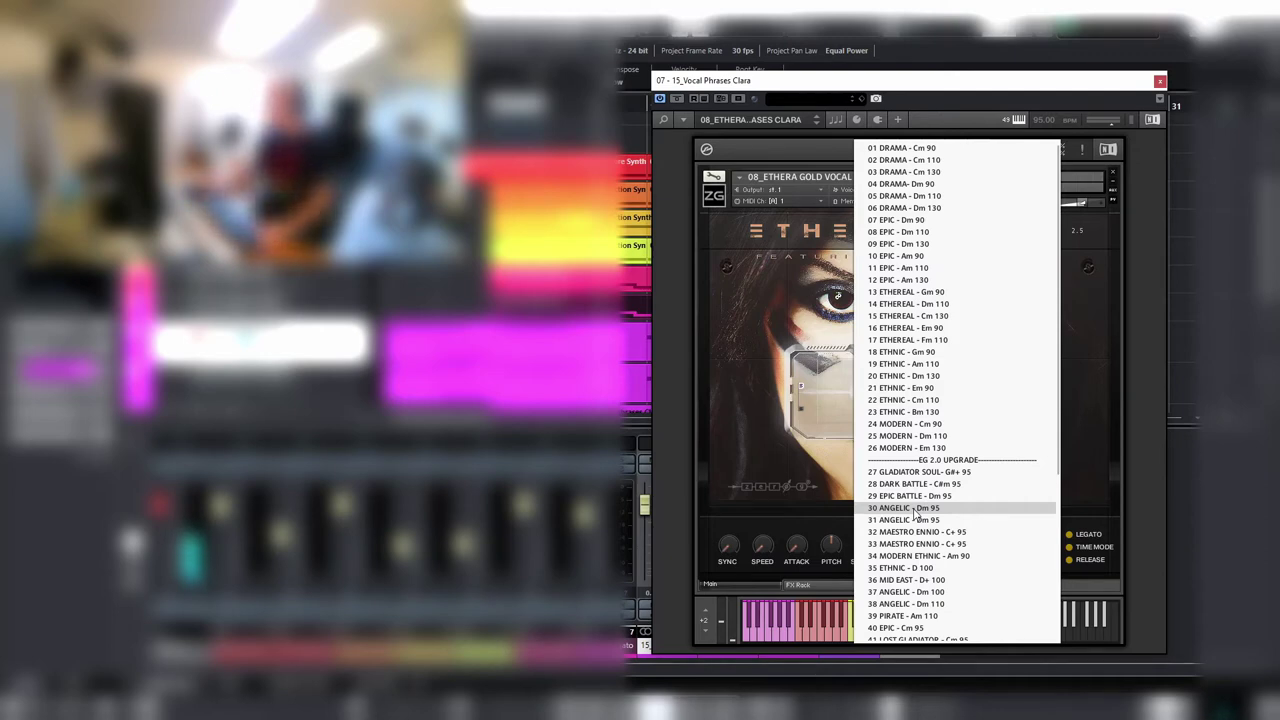
left_click(931, 150)
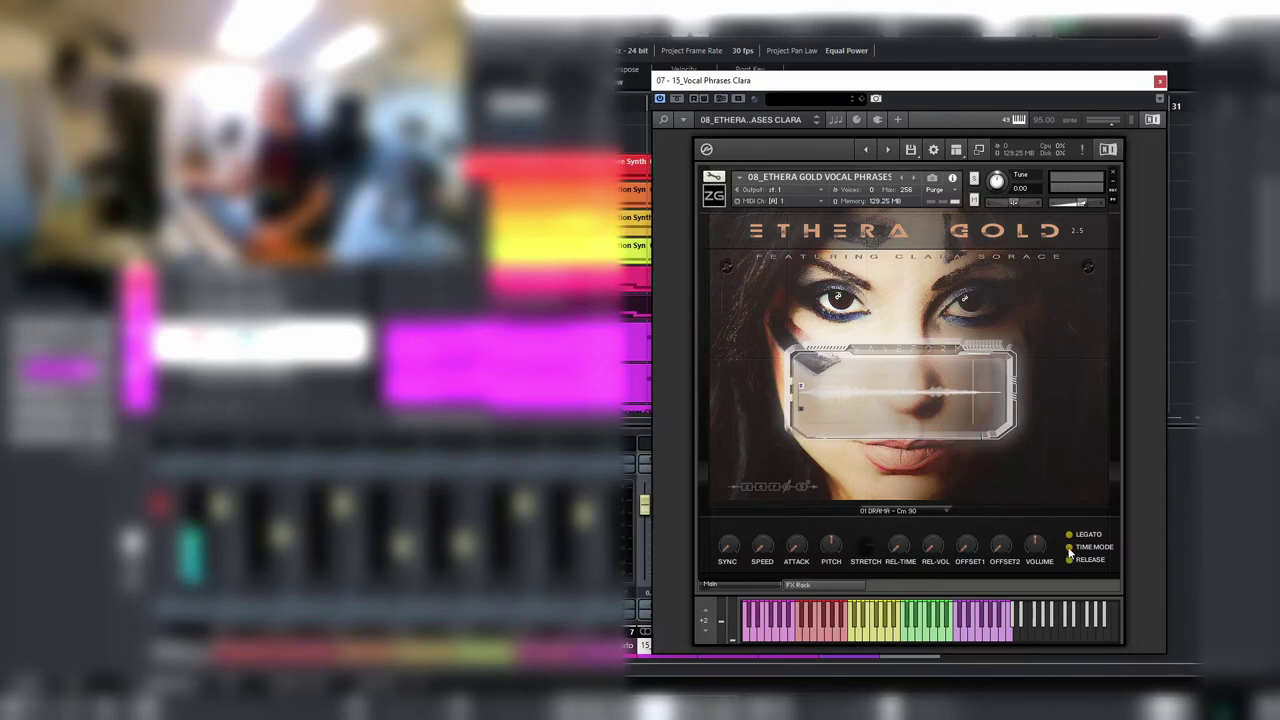
Step: Raise the vocal instrument's Offset2 and Rel-Time values, keeping Time Mode and Legato switched on
left_click(1069, 549)
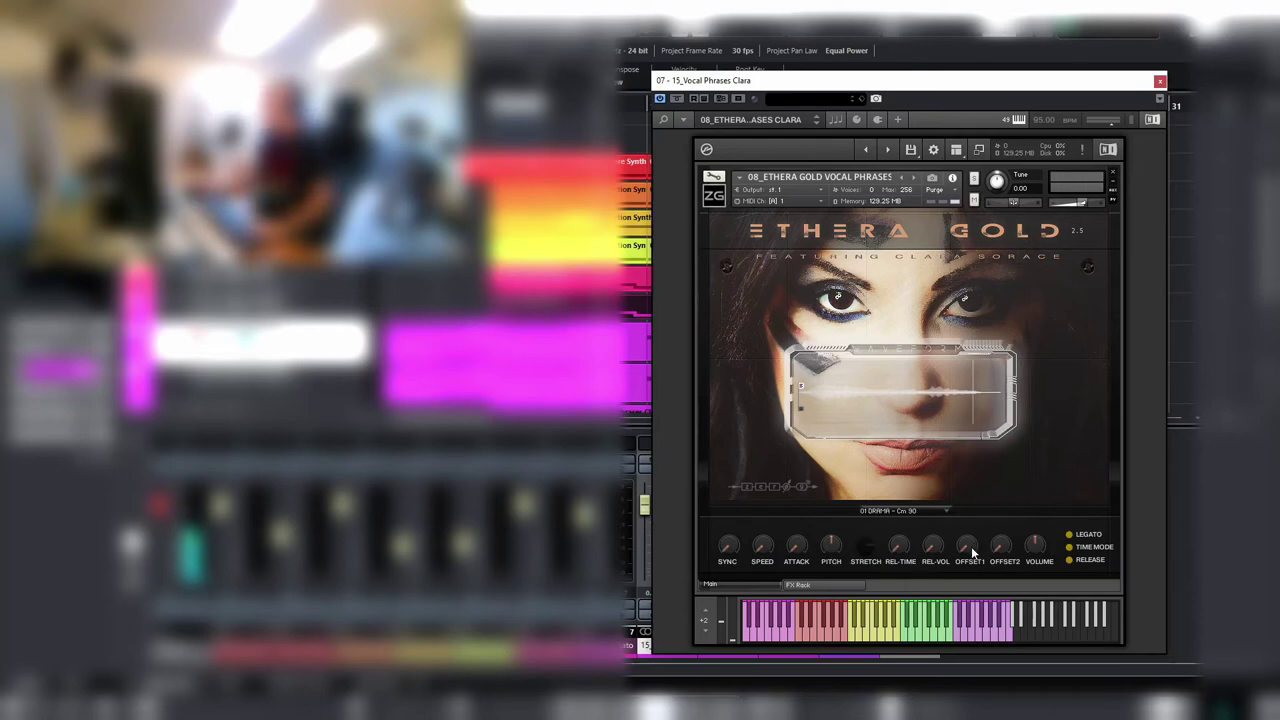
left_click_drag(970, 547, 968, 543)
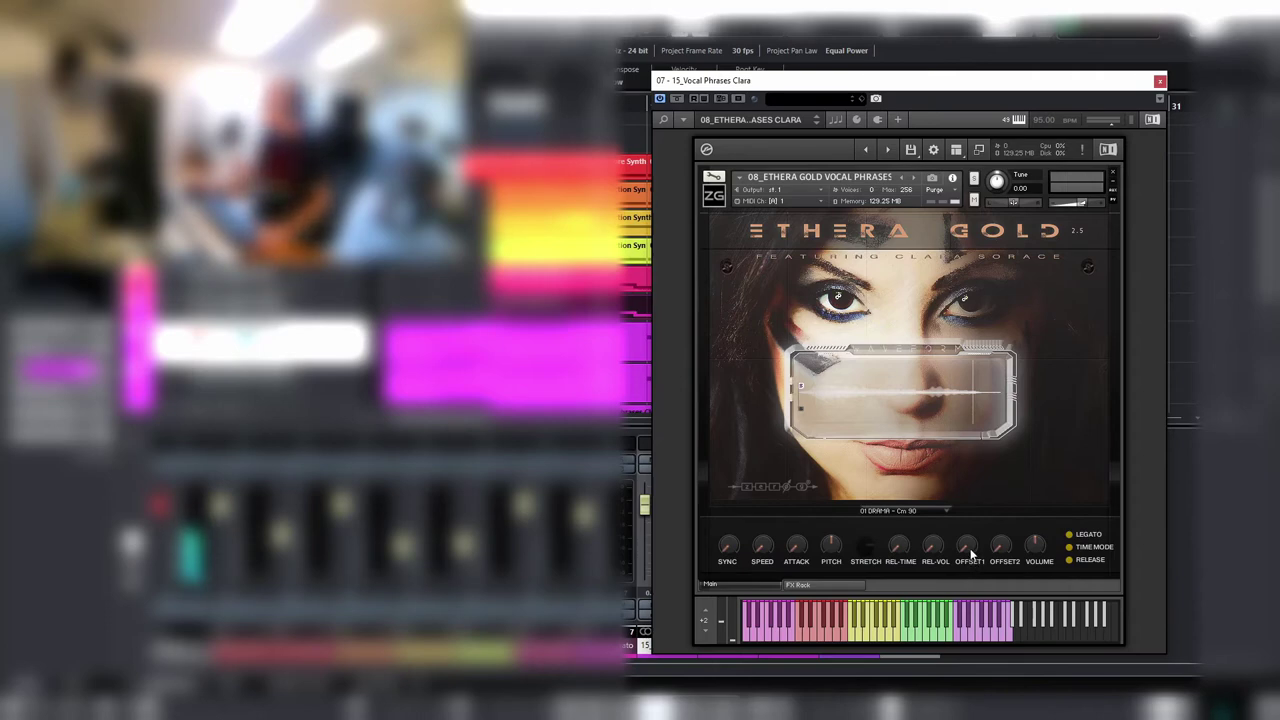
left_click(1070, 536)
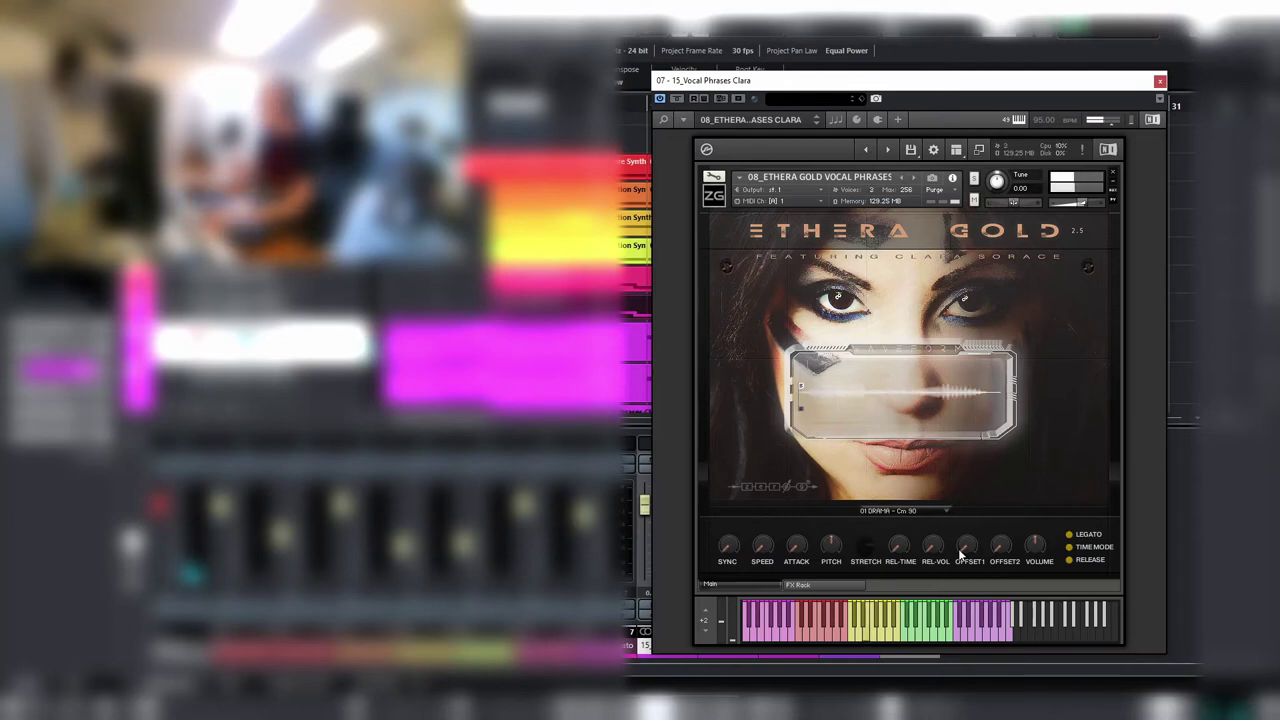
left_click_drag(997, 550, 998, 537)
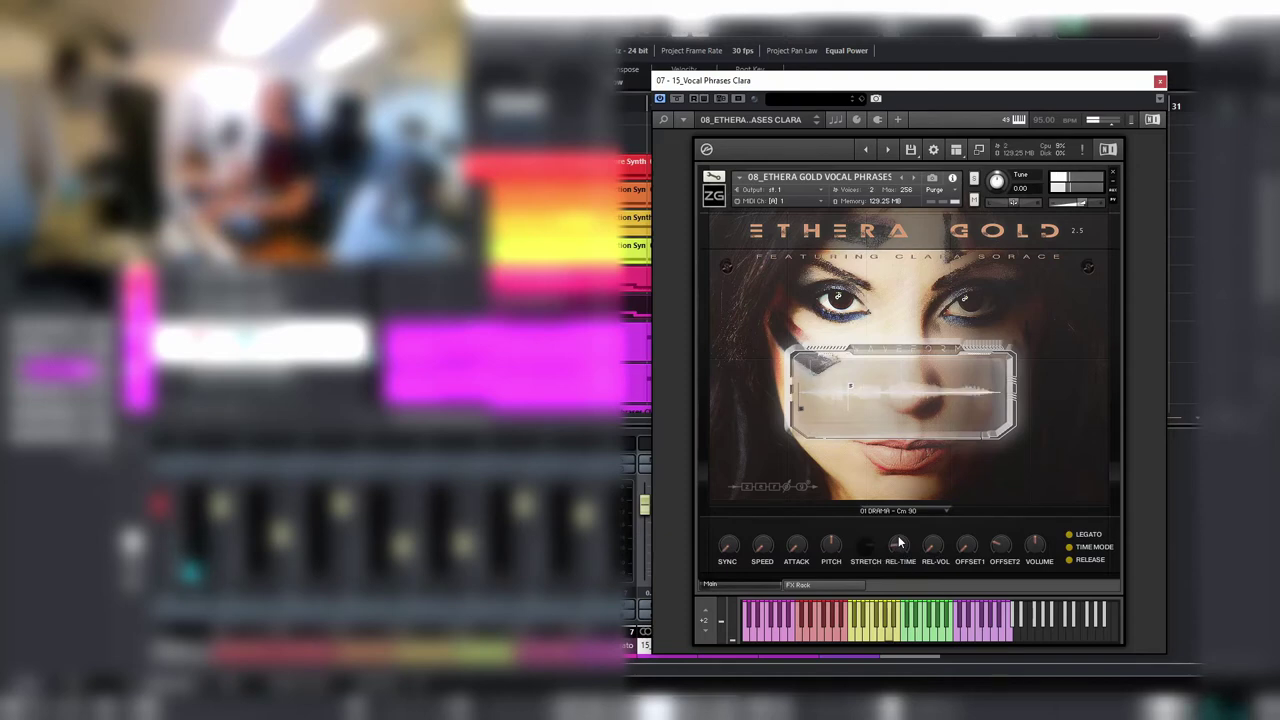
left_click_drag(898, 539, 924, 473)
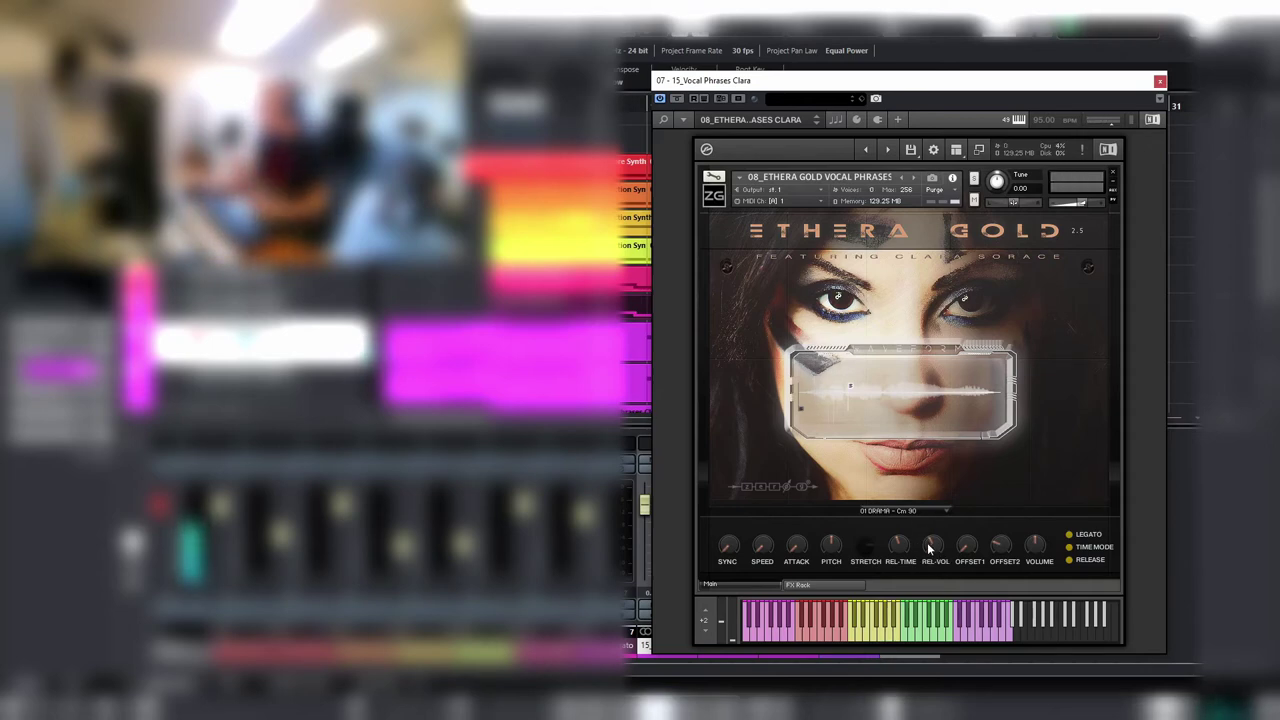
Step: Enable the modulator in the vocal instrument's effects rack, try it as Chorus and change its type to Flanger
left_click(823, 586)
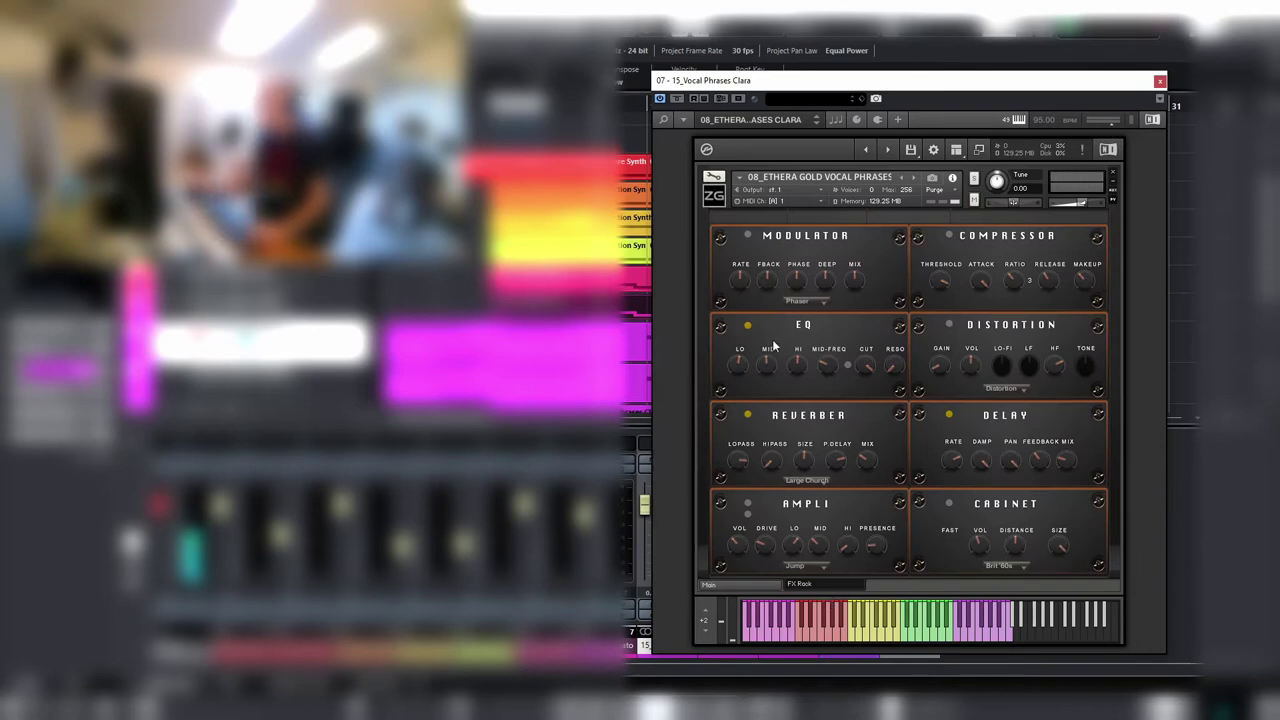
left_click(797, 301)
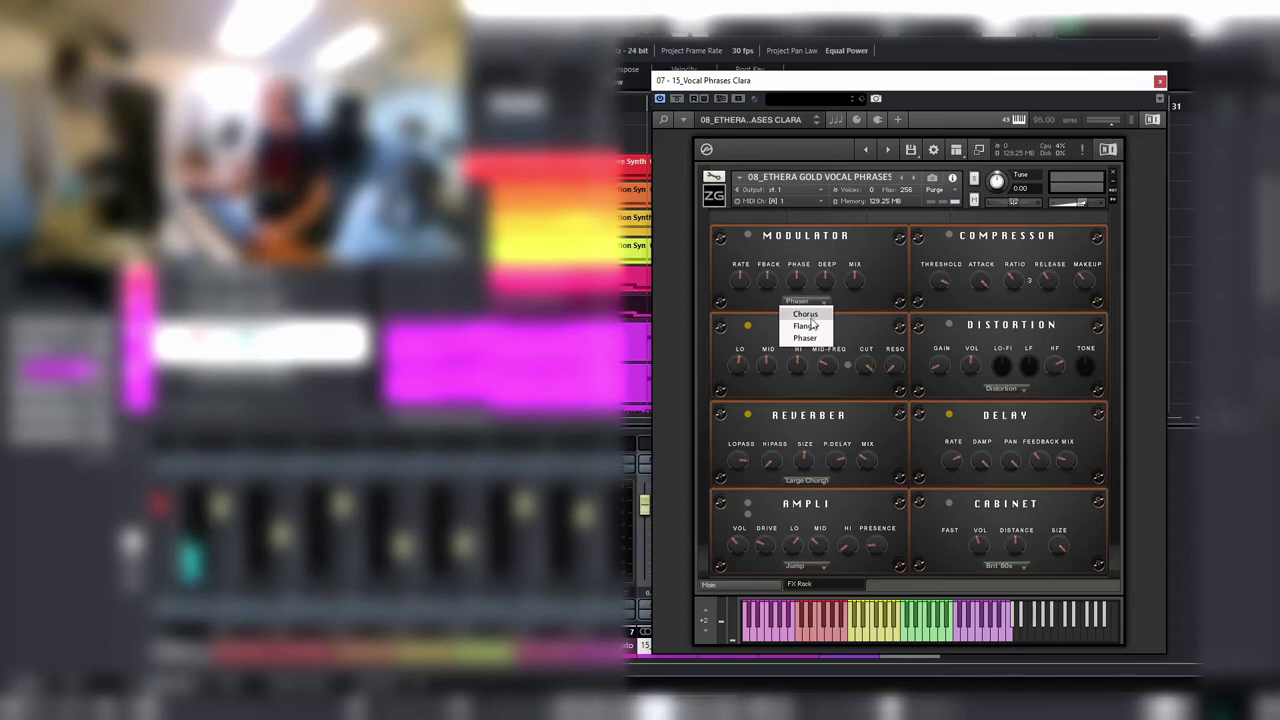
left_click(803, 314)
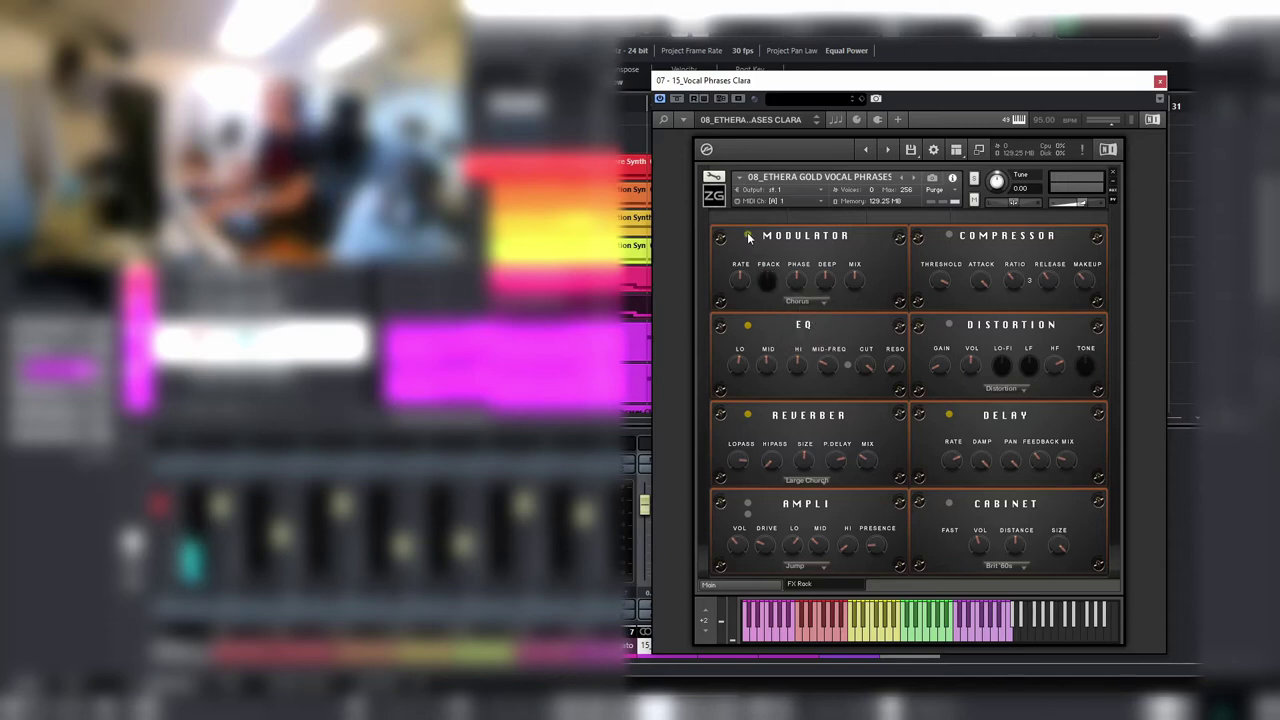
left_click(748, 236)
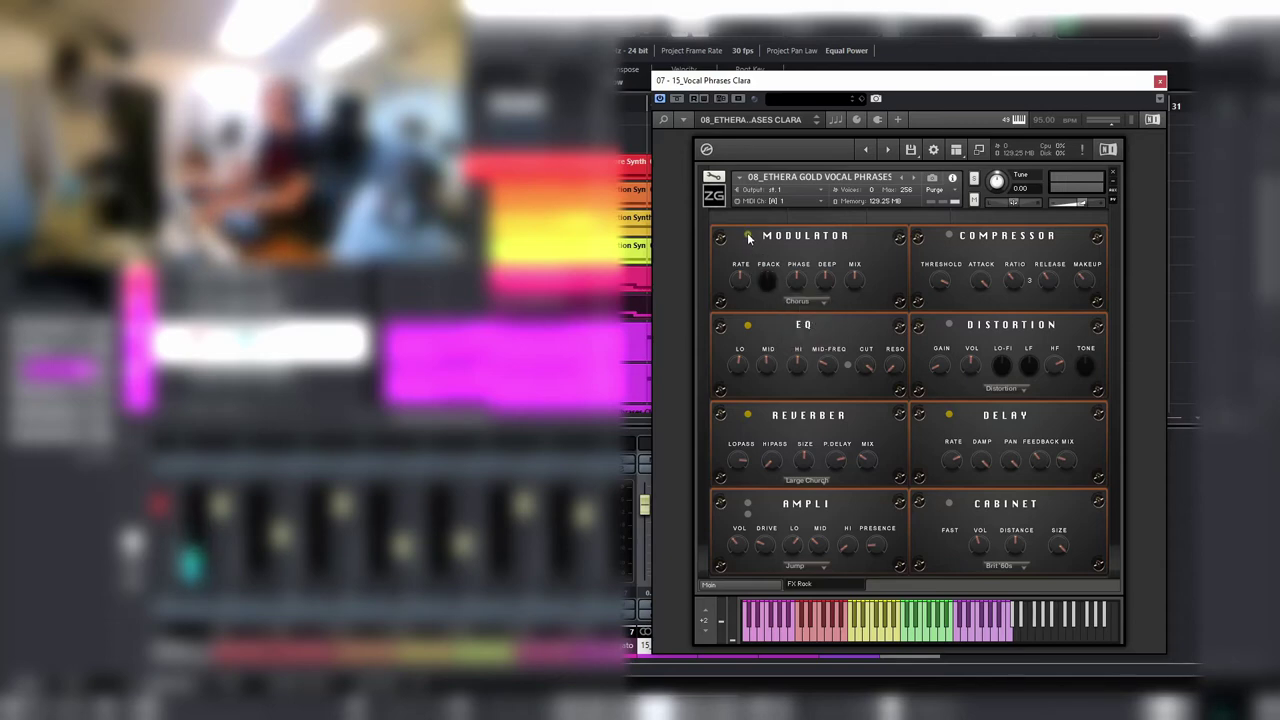
left_click(797, 300)
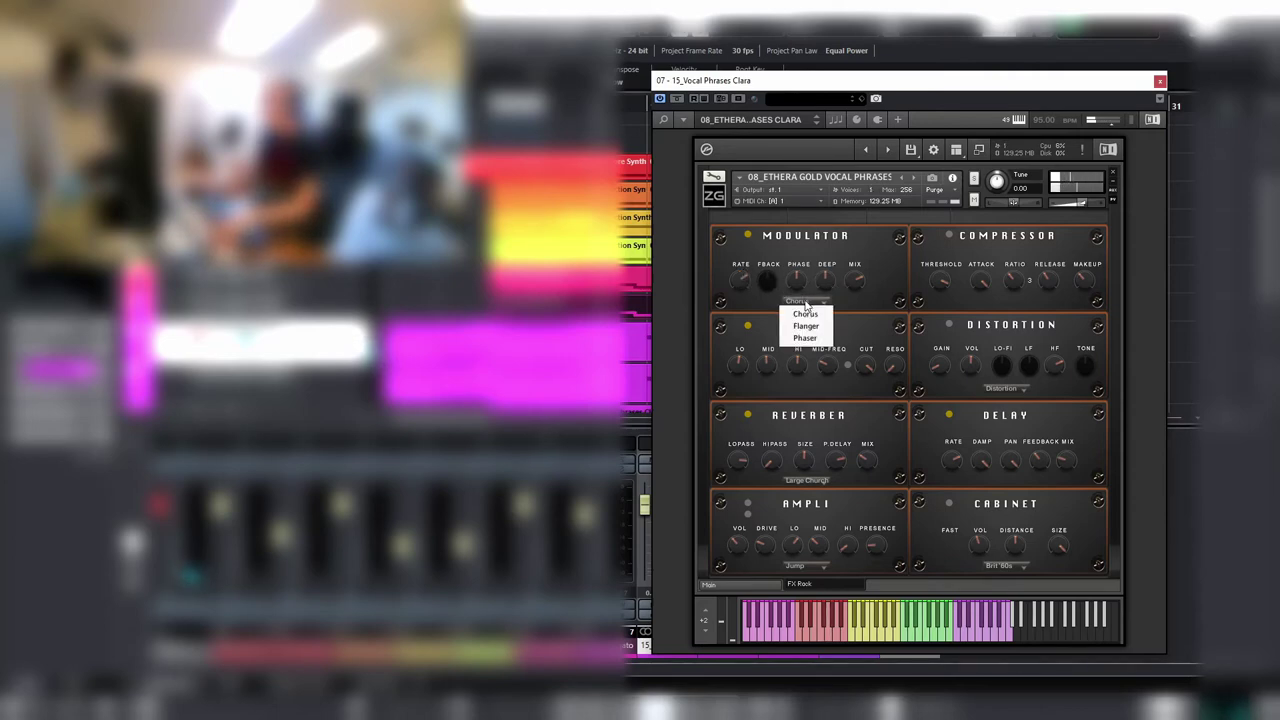
left_click(806, 326)
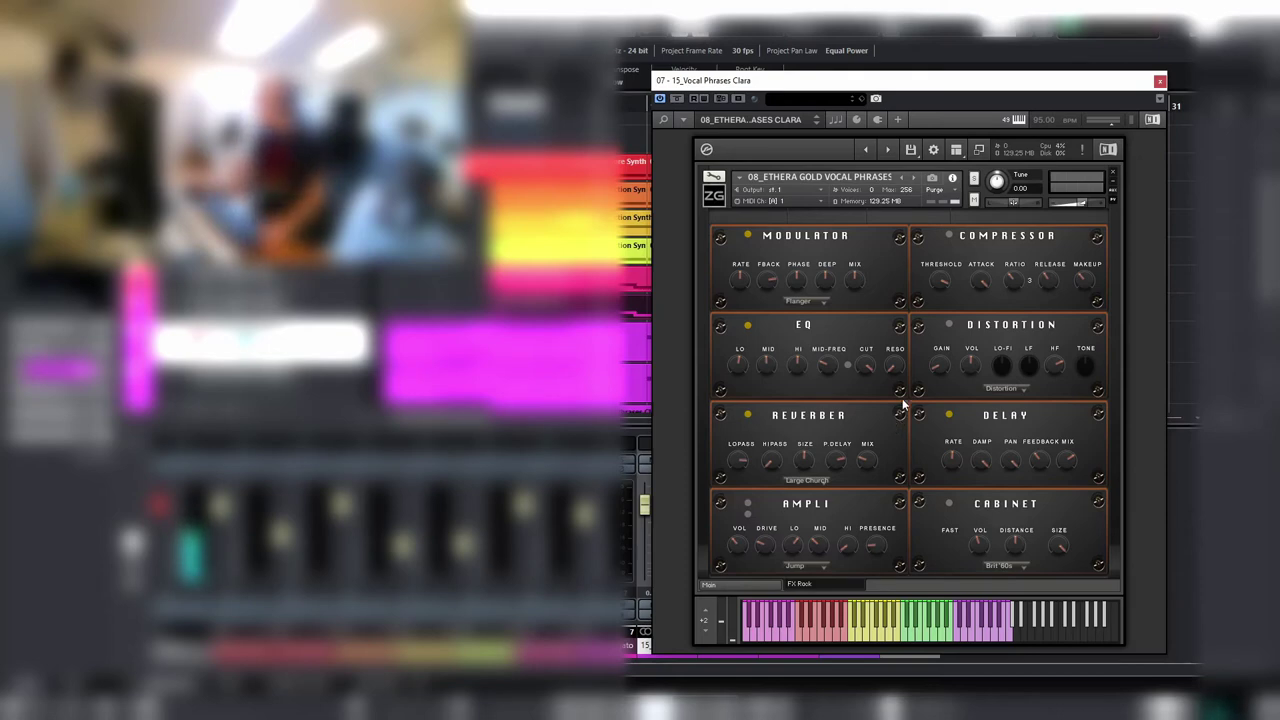
Step: Enable the distortion, cabinet and amp effects in the vocal instrument's effects rack
left_click(949, 324)
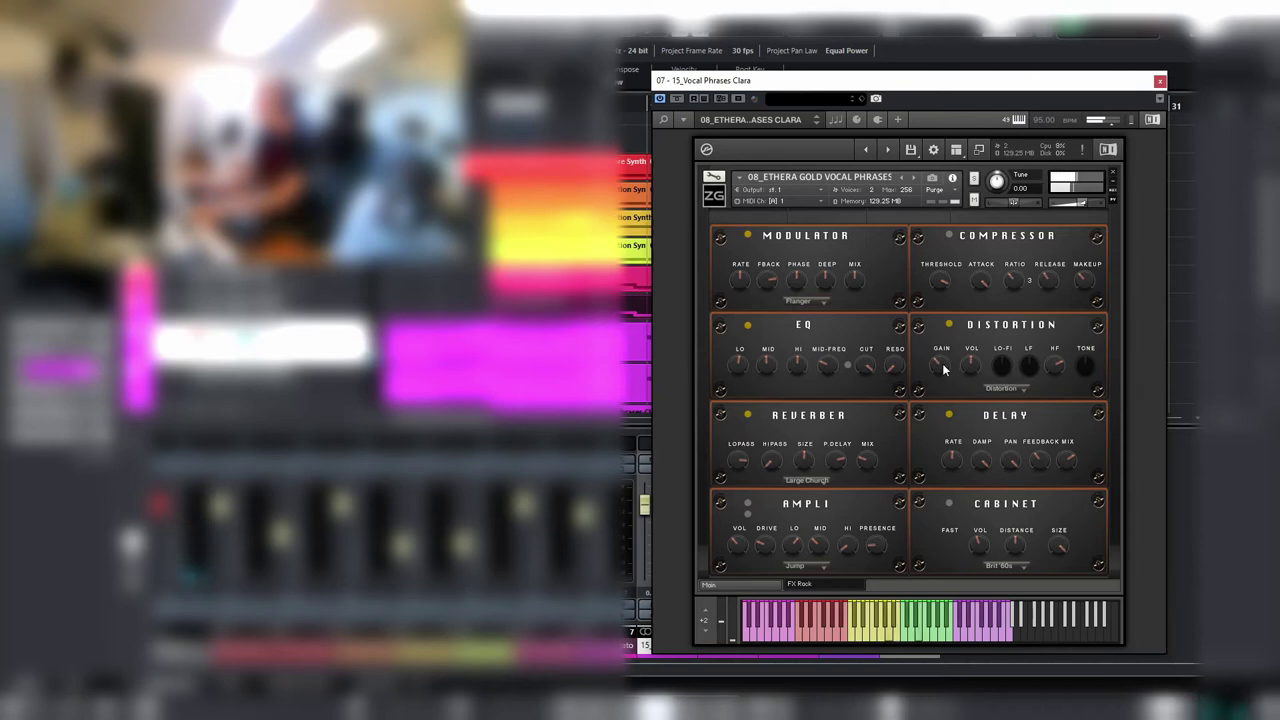
left_click(948, 503)
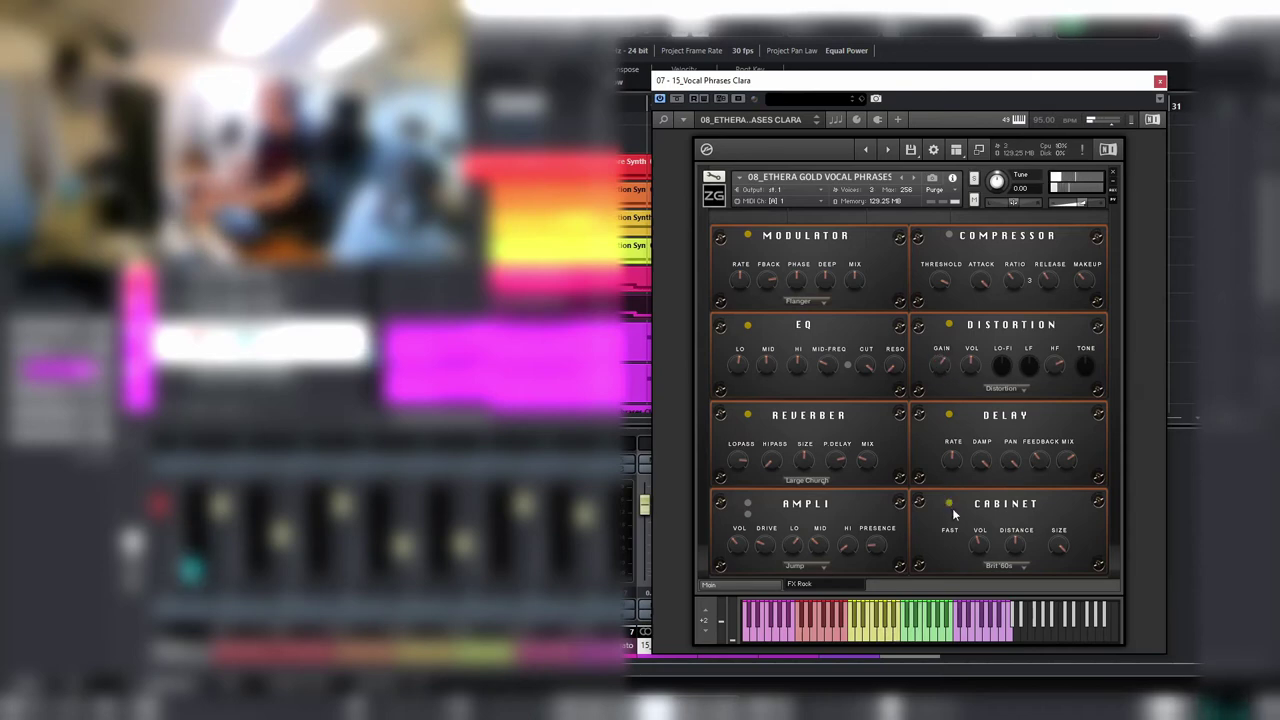
left_click(747, 503)
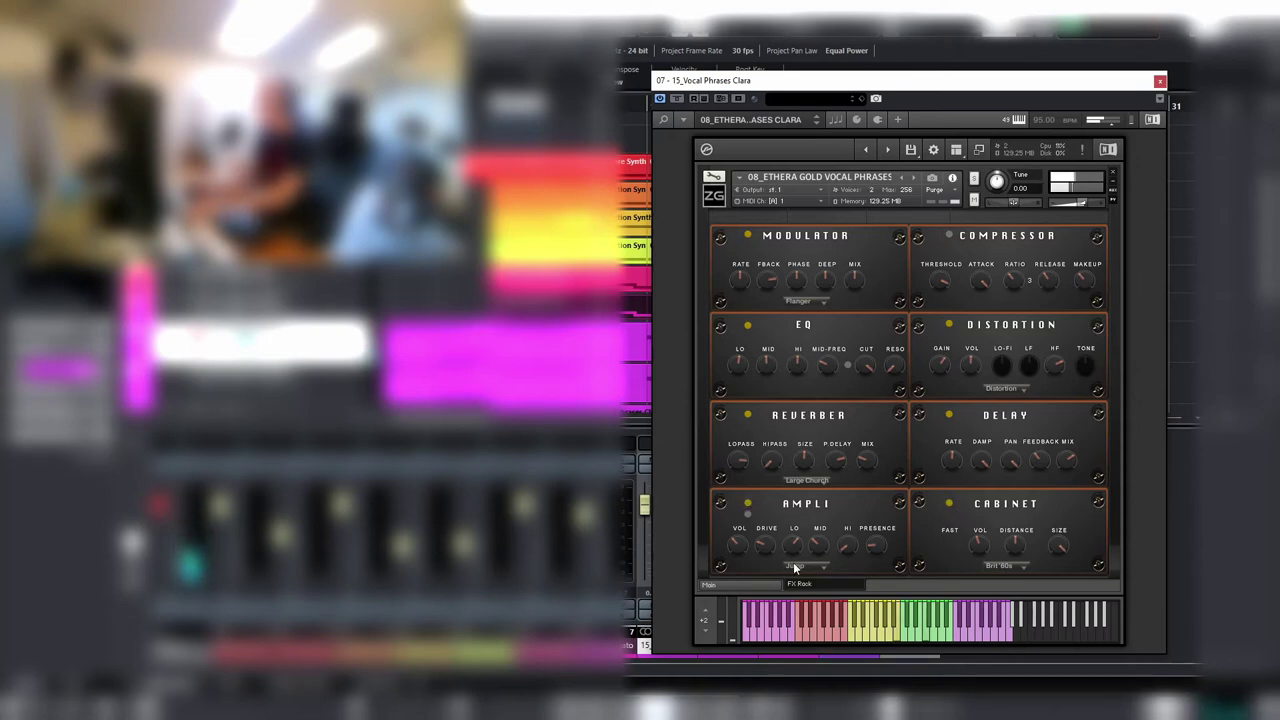
Step: Switch off the amp, distortion and modulator effects, leaving the cabinet enabled
left_click(748, 506)
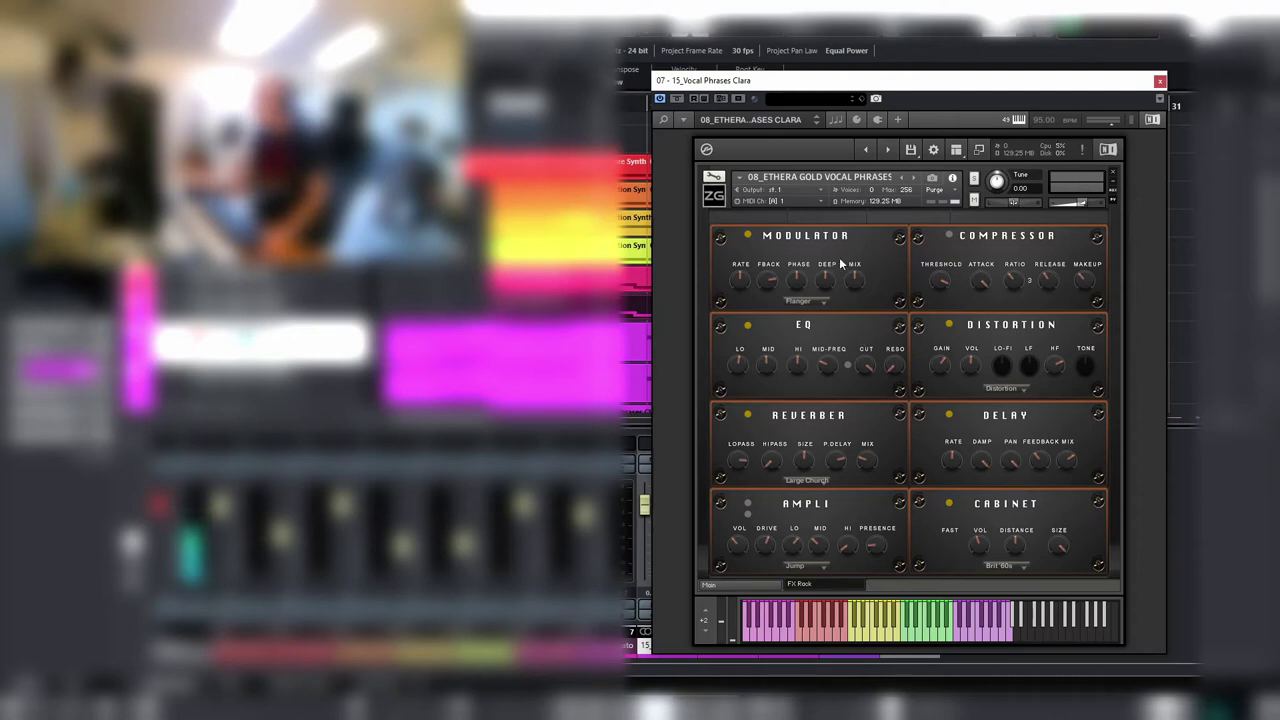
left_click(948, 325)
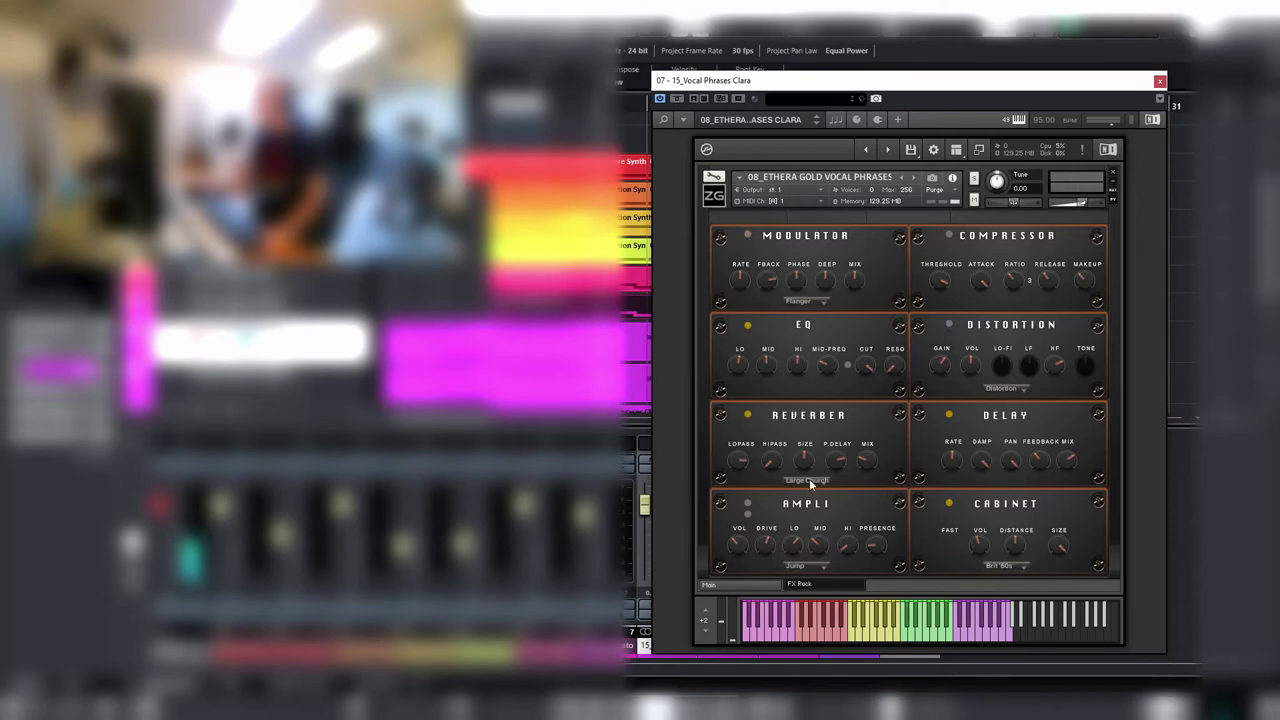
Step: Load the phrase set 44 VIKING - Cm 95 and audition it along with the project playback
left_click(763, 585)
left_click(889, 497)
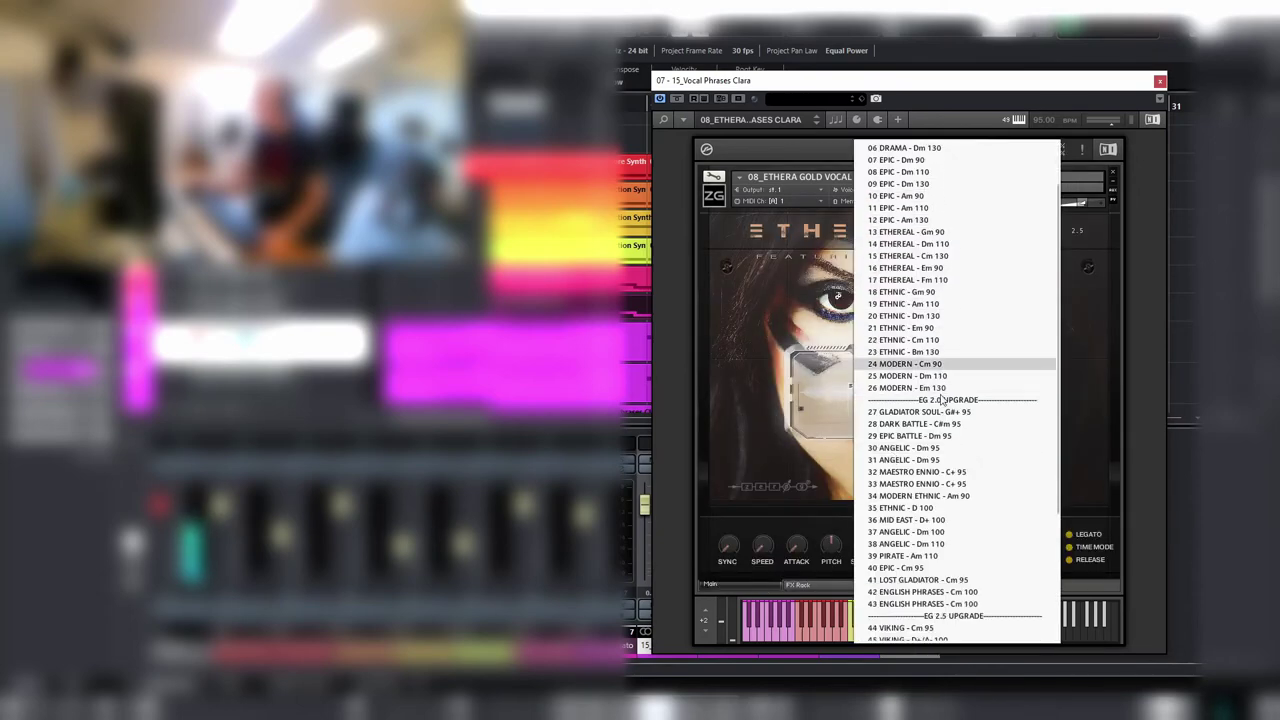
scroll(940, 383, "down", 6)
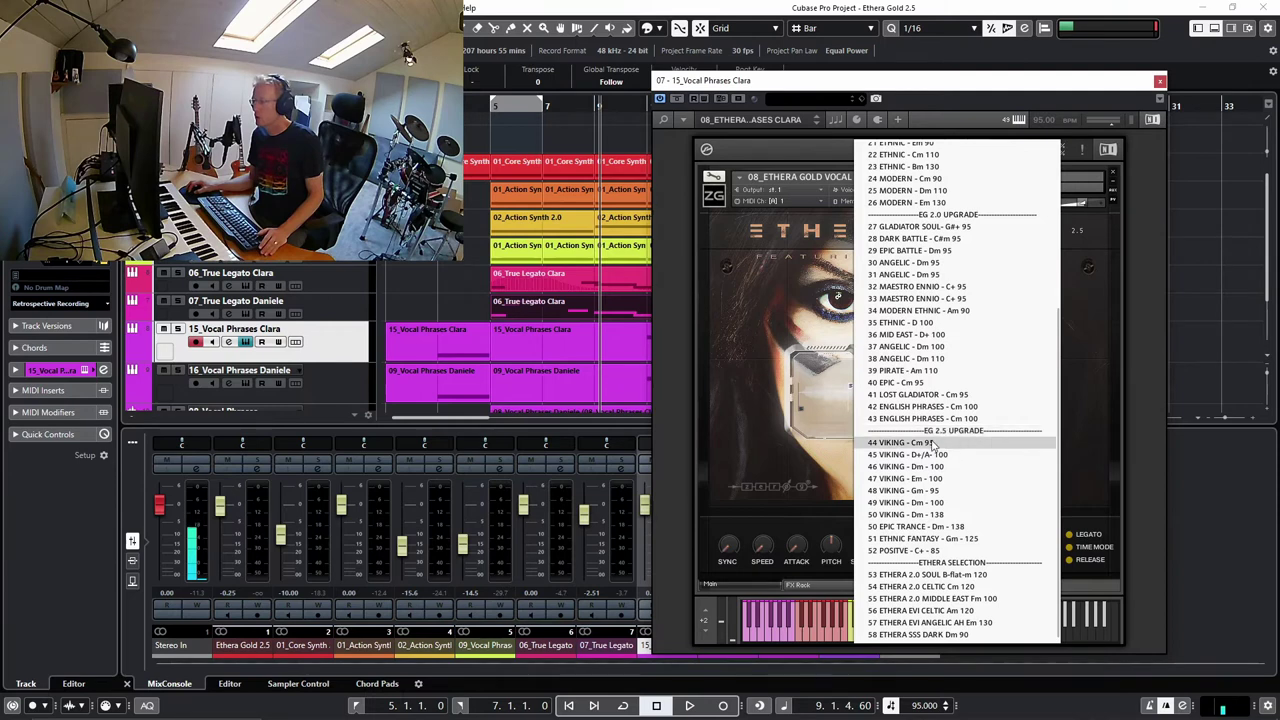
left_click(932, 444)
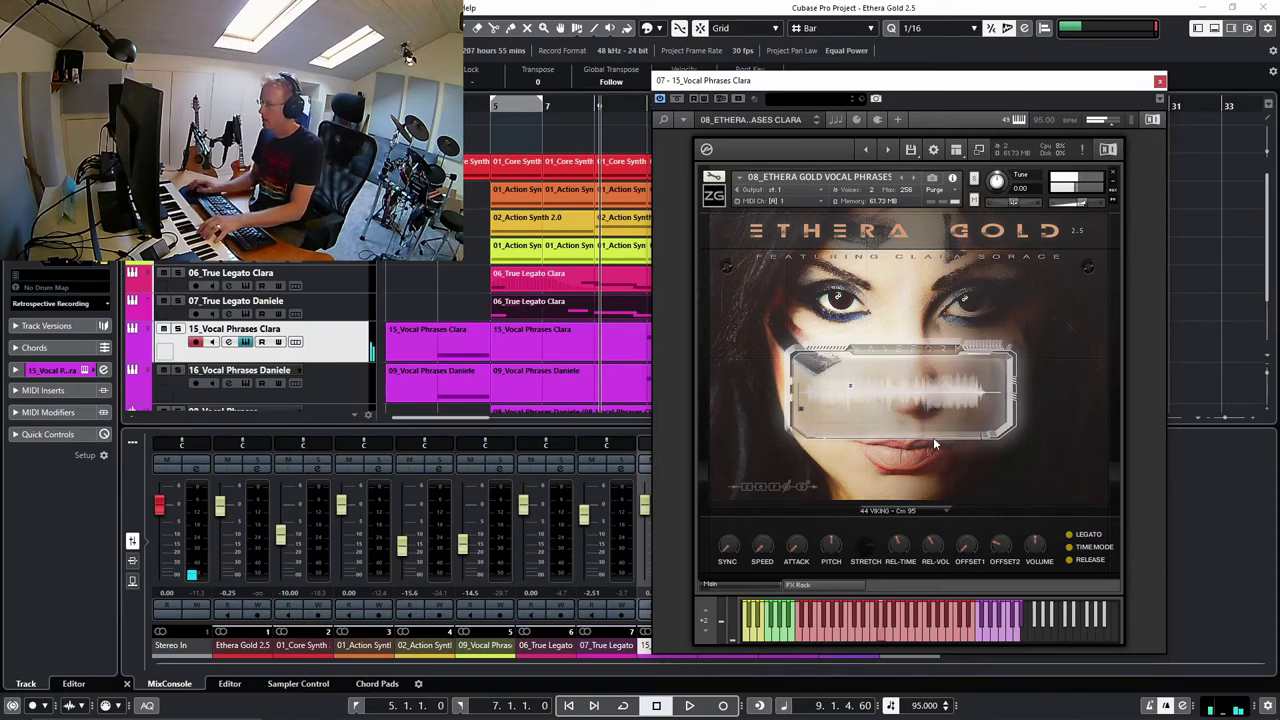
key("space")
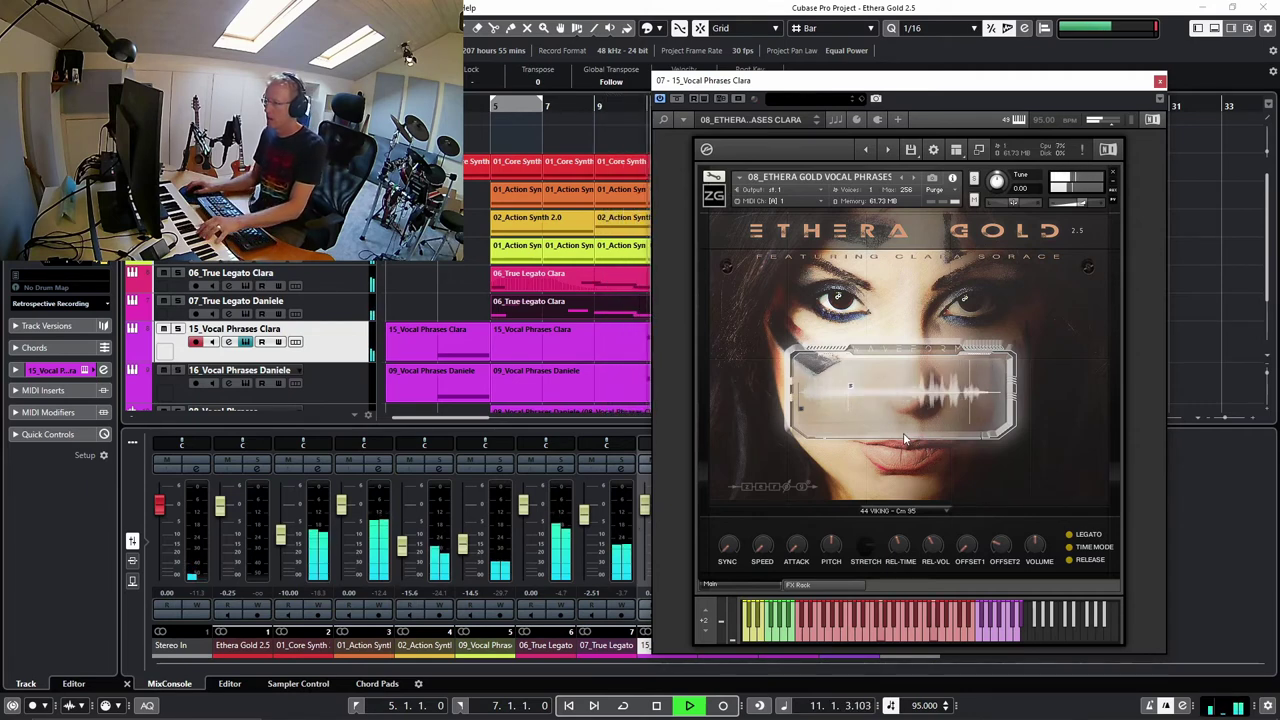
key("space")
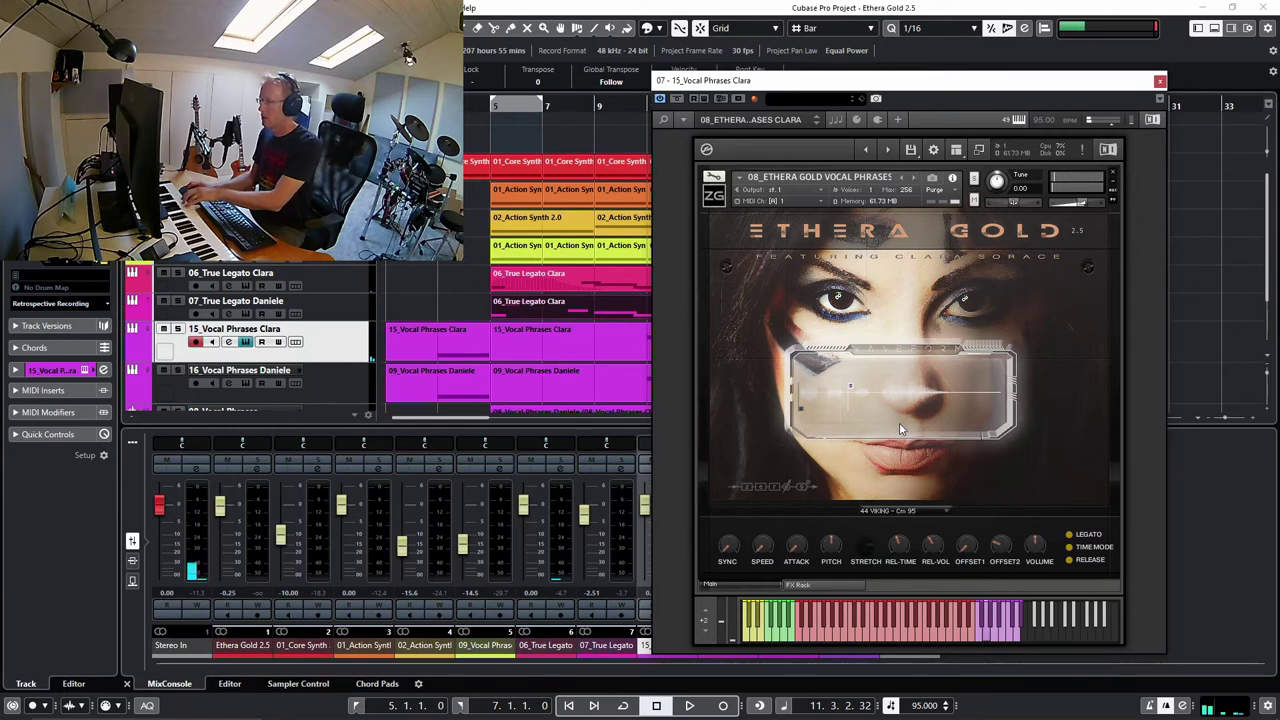
Step: Check the active effects in the rack and load the phrase set 36 MID EAST - D+ 100
left_click(814, 586)
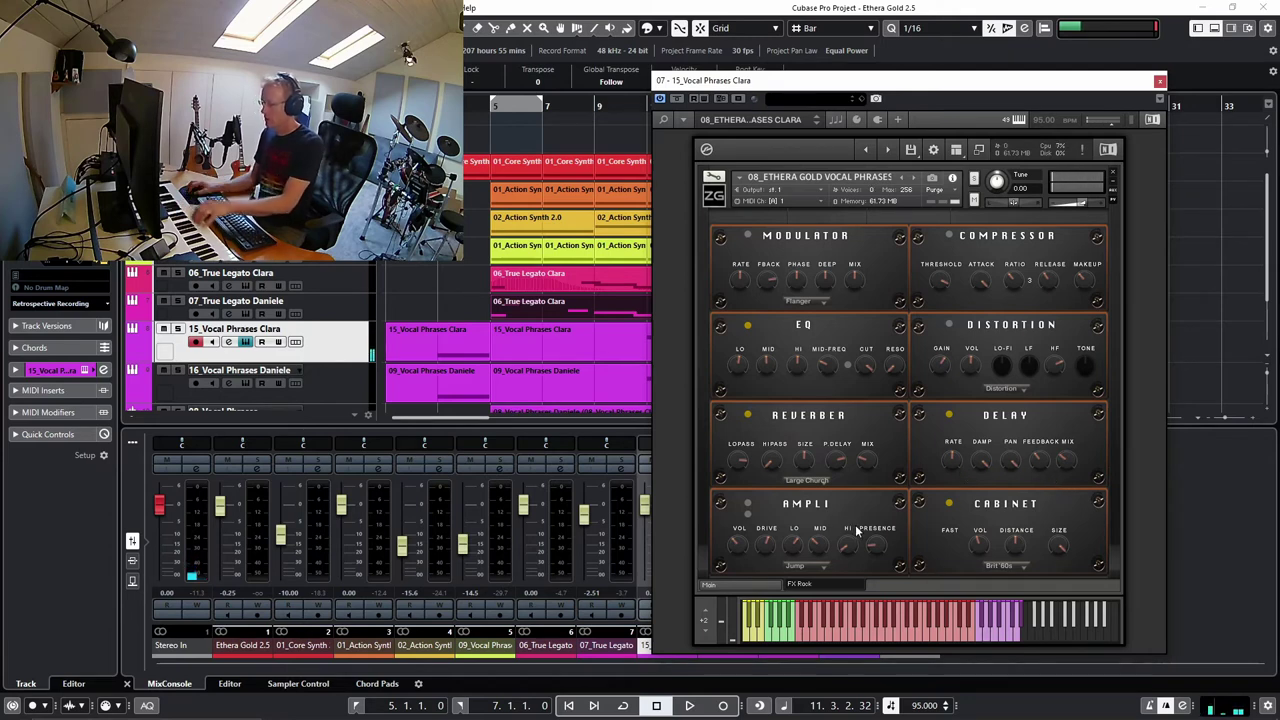
left_click(767, 586)
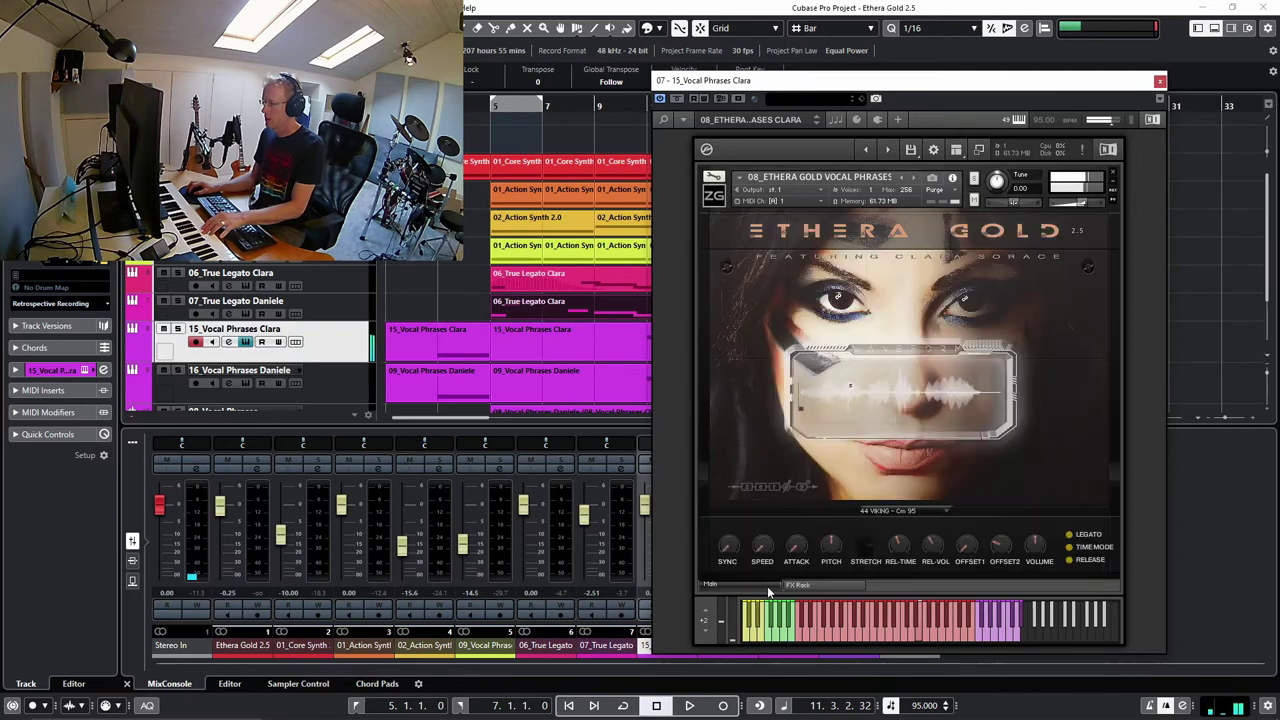
left_click(900, 511)
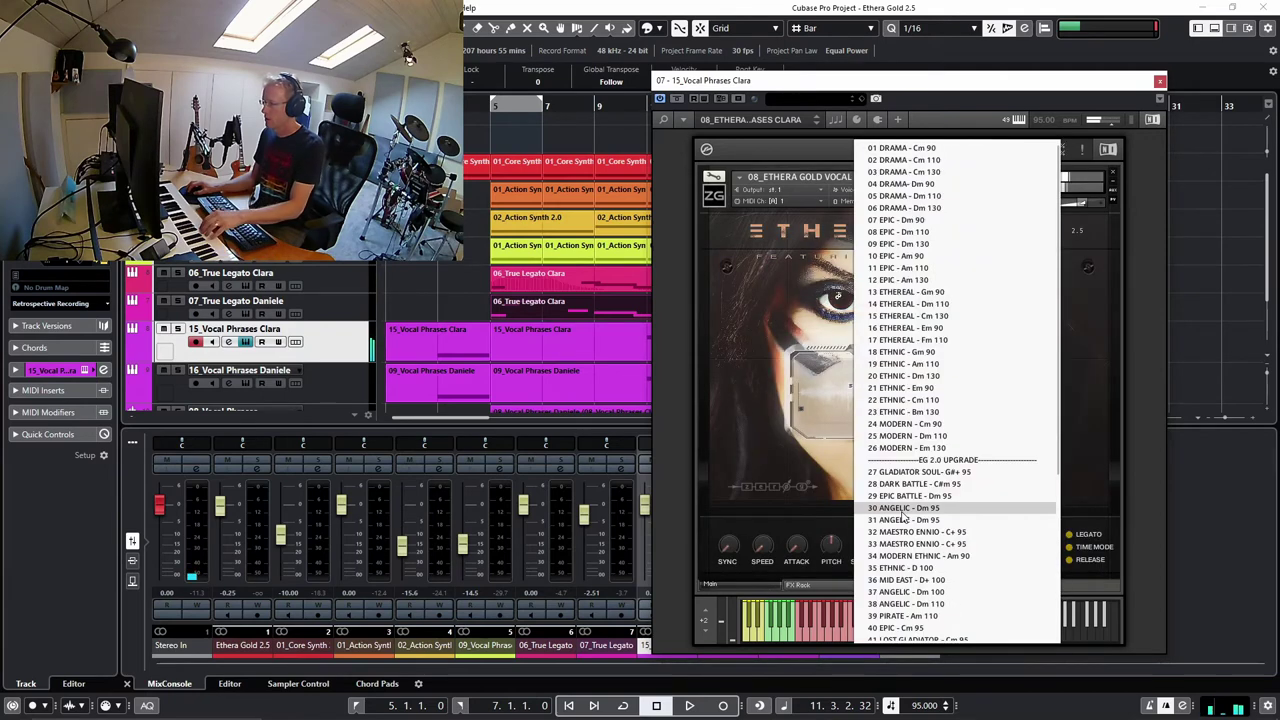
left_click(938, 585)
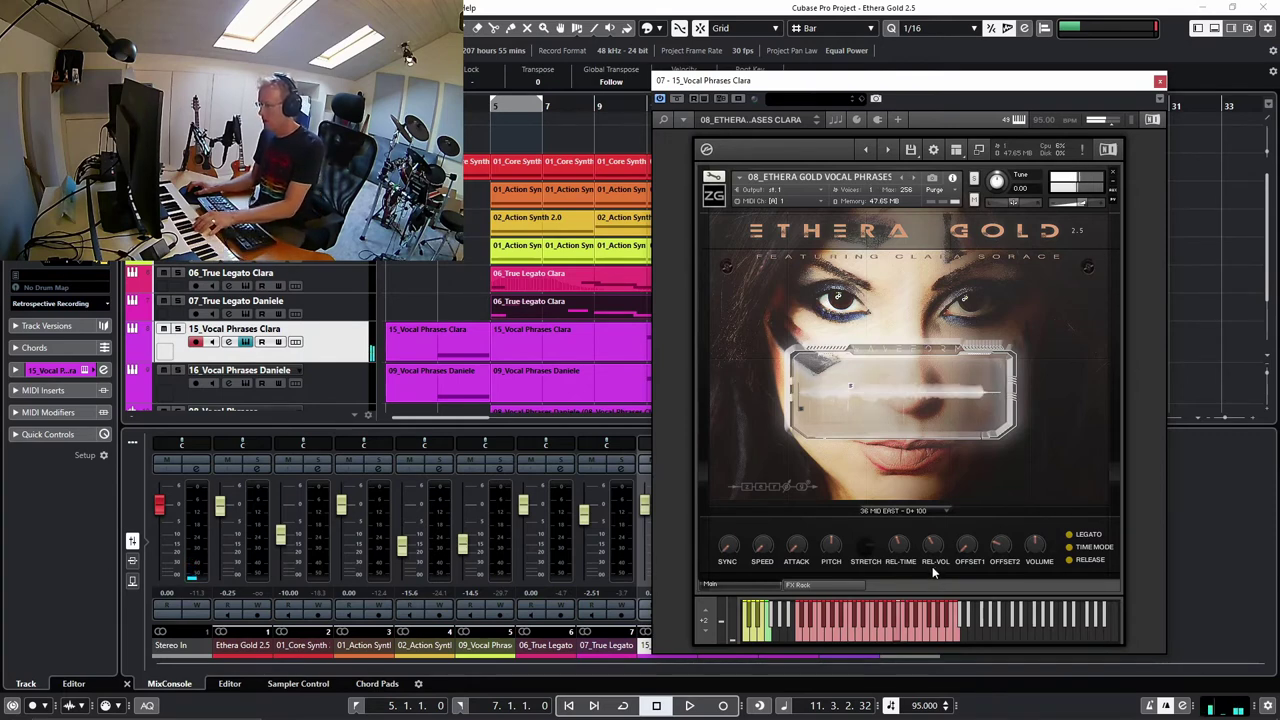
Step: Load the phrase set 37 ANGELIC - Dm 100 and switch off its Legato mode
left_click(900, 511)
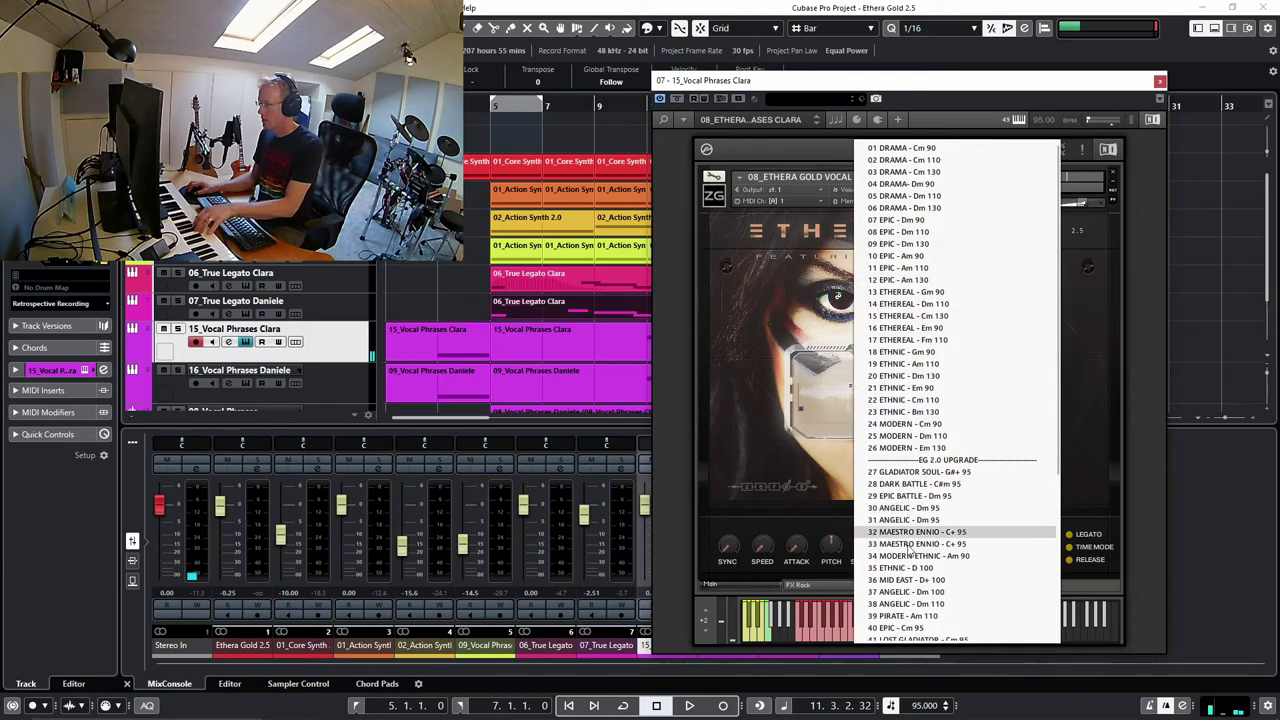
left_click(918, 592)
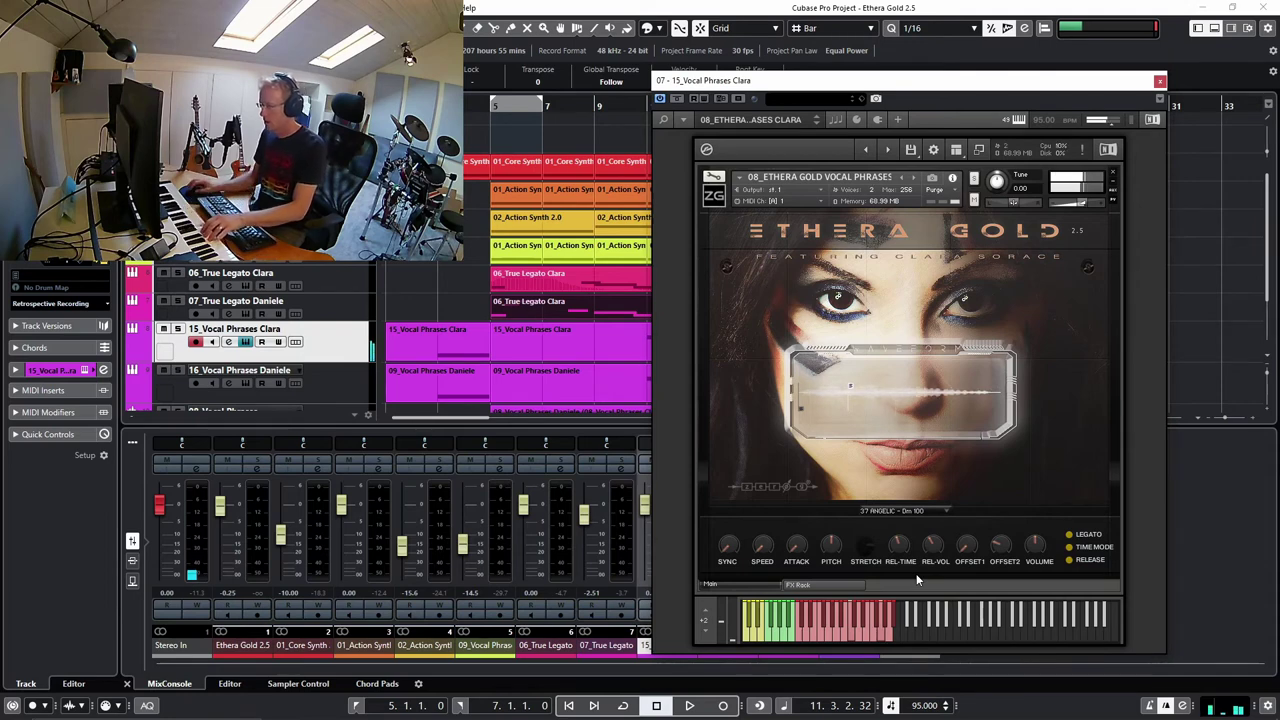
left_click(1069, 537)
left_click(1069, 537)
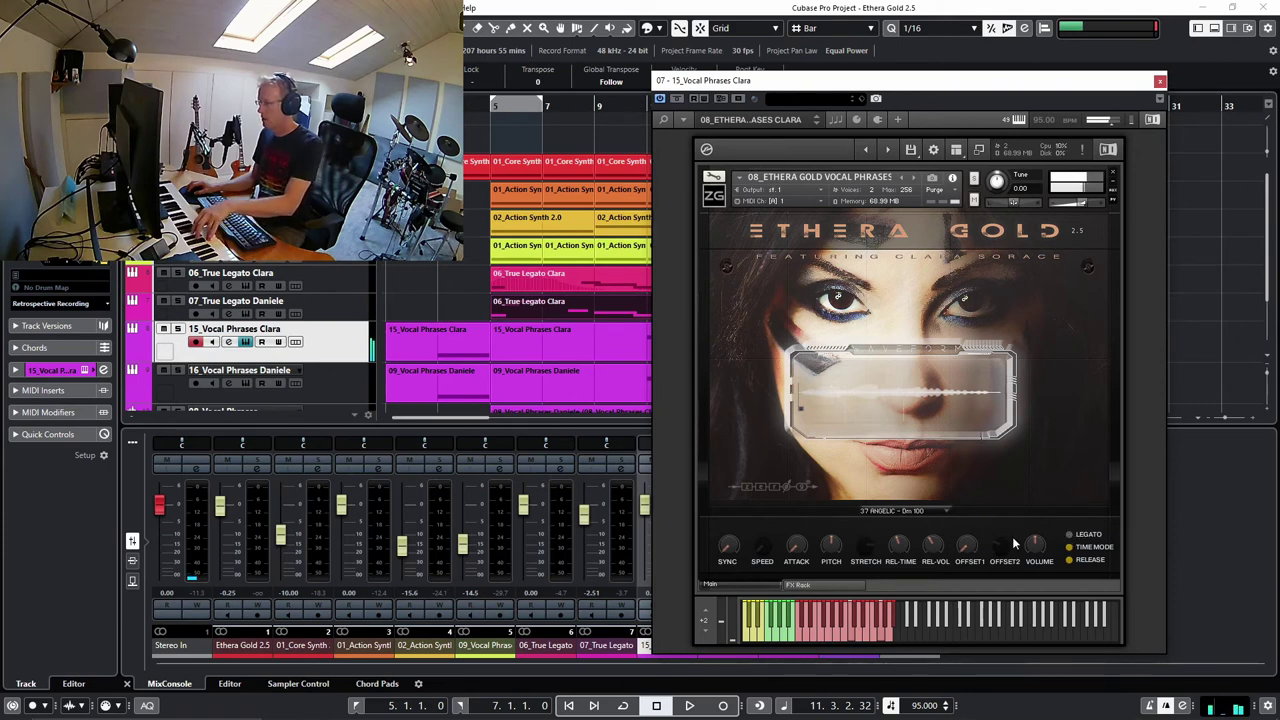
Step: Load the phrase set 54 ETHERA 2.0 CELTIC Cm 120 and audition it
left_click(903, 511)
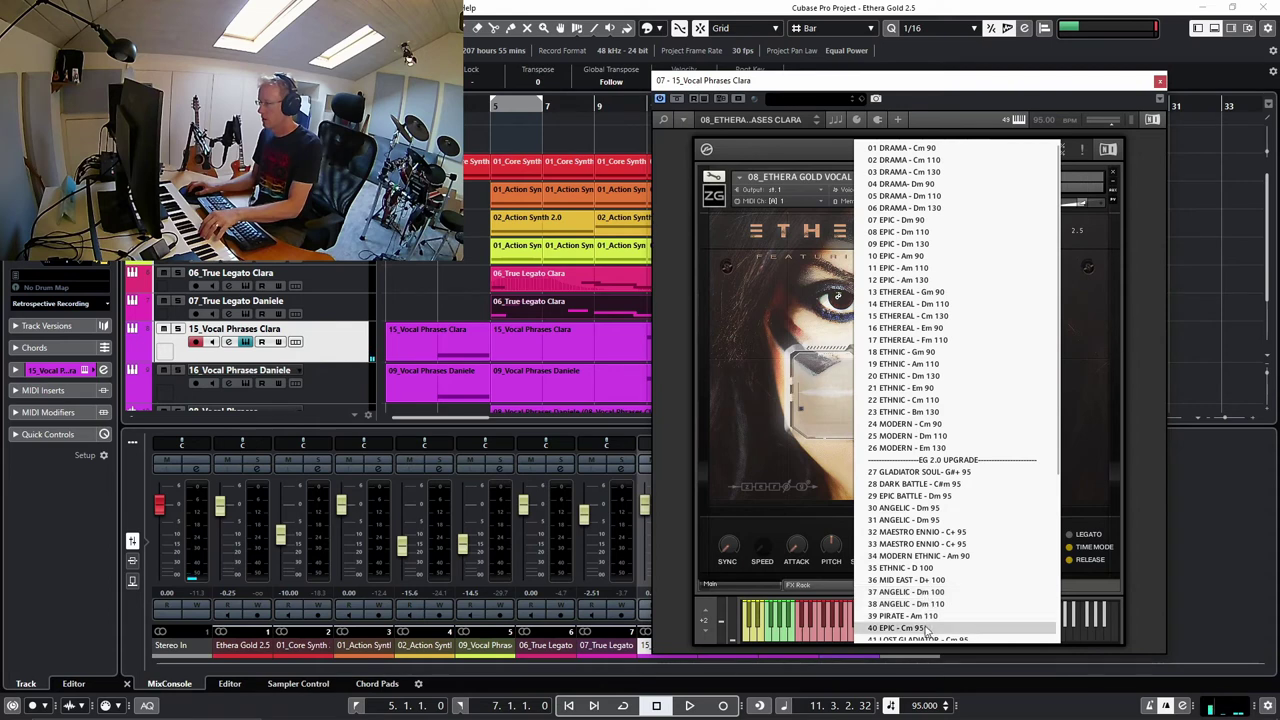
scroll(925, 615, "down", 5)
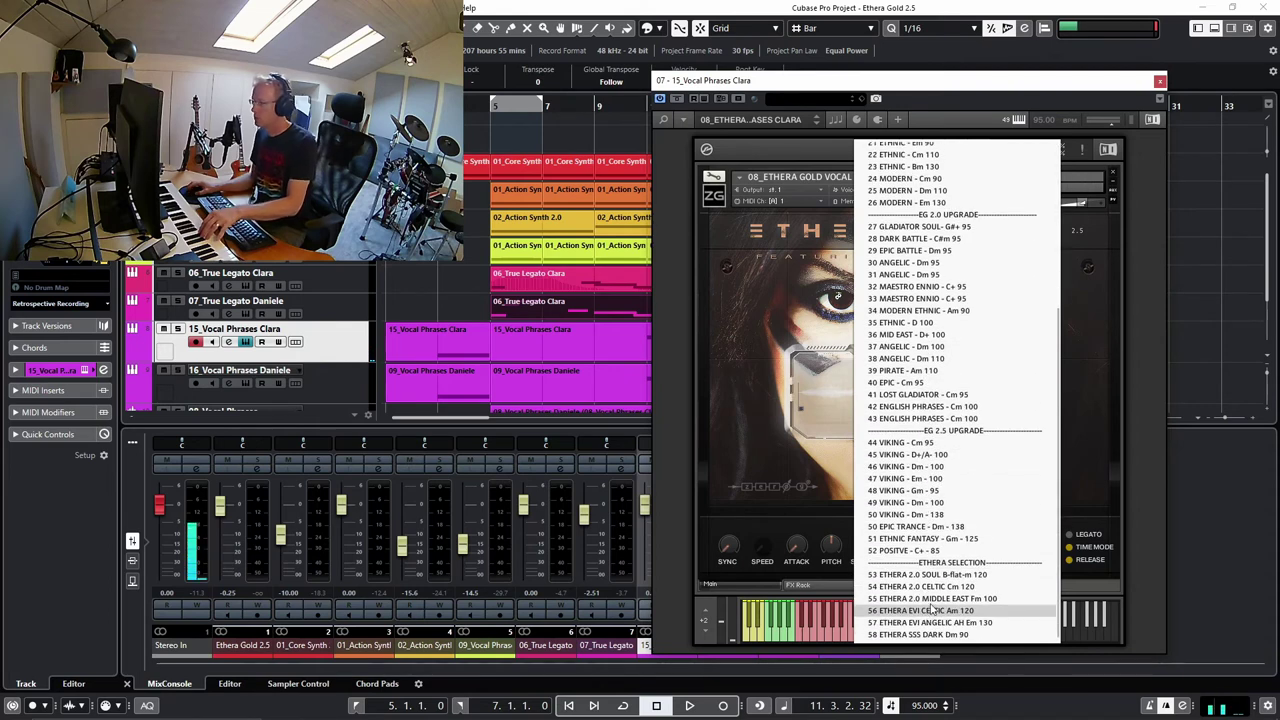
left_click(982, 586)
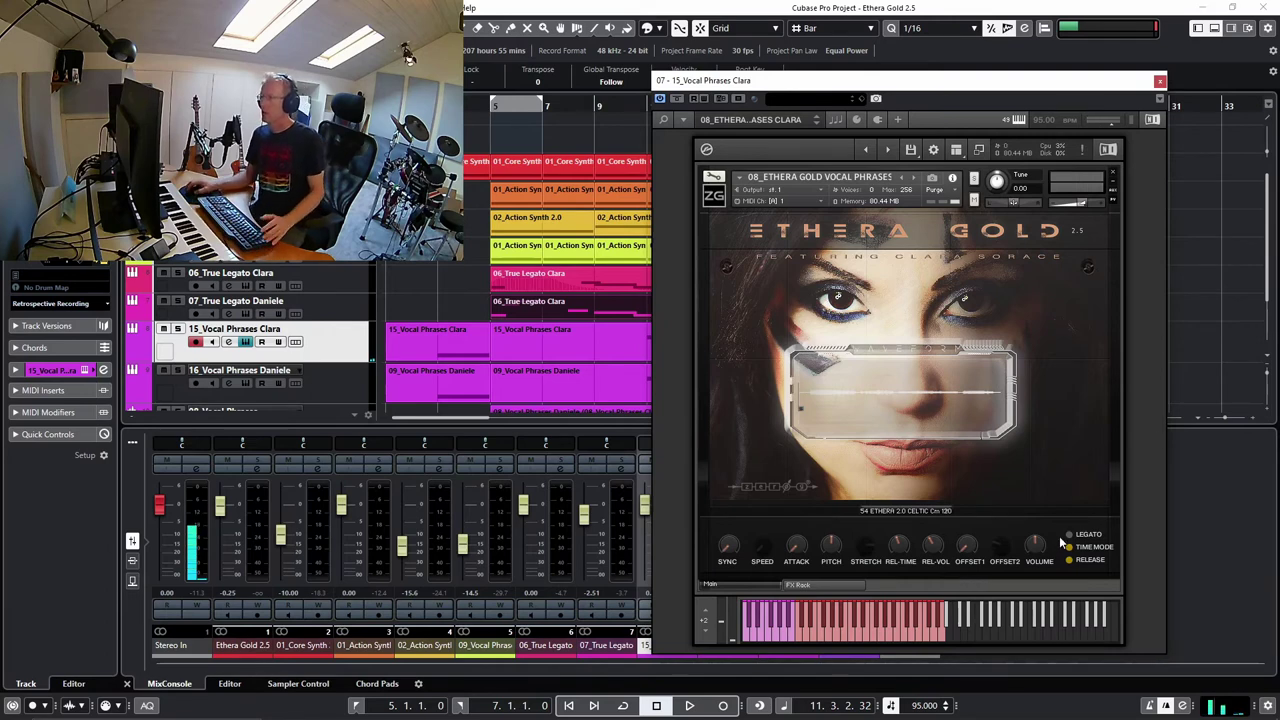
Step: Switch to the instrument of the 16_Vocal Phrases Daniele track and load its phrase set 01 VIKING/WAR - Gm 95
left_click(1160, 82)
left_click(362, 376)
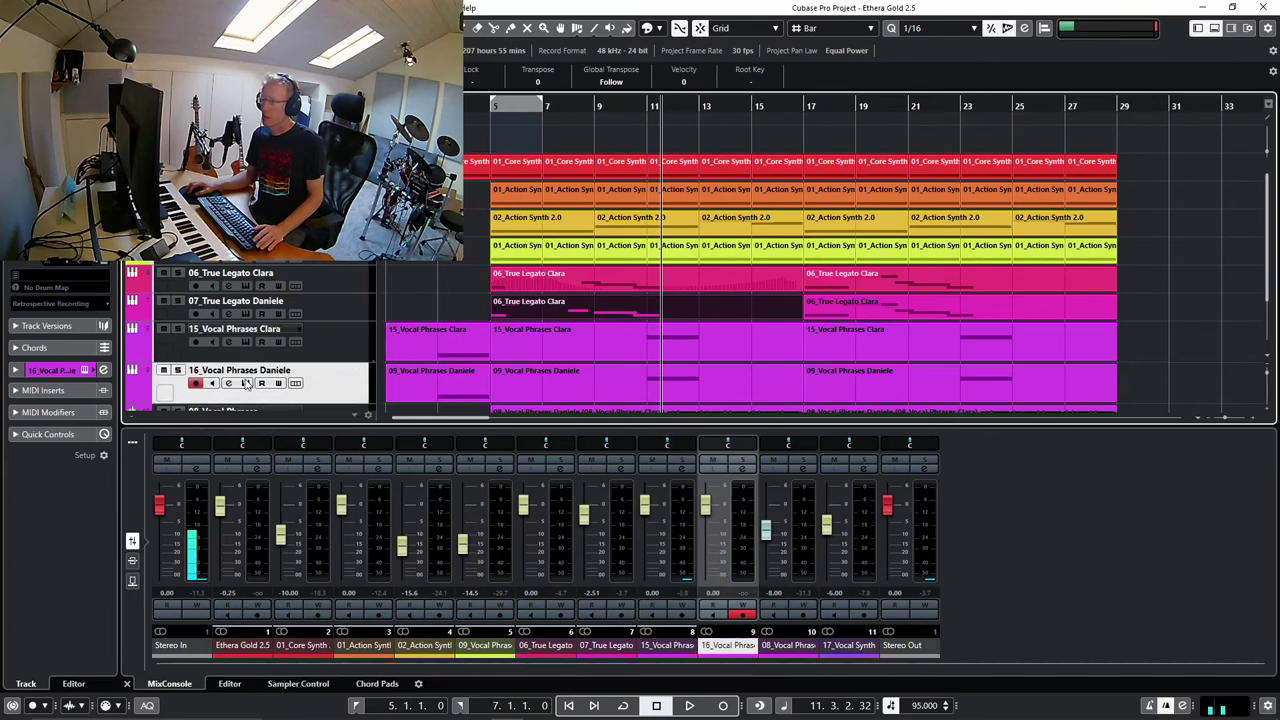
left_click(245, 384)
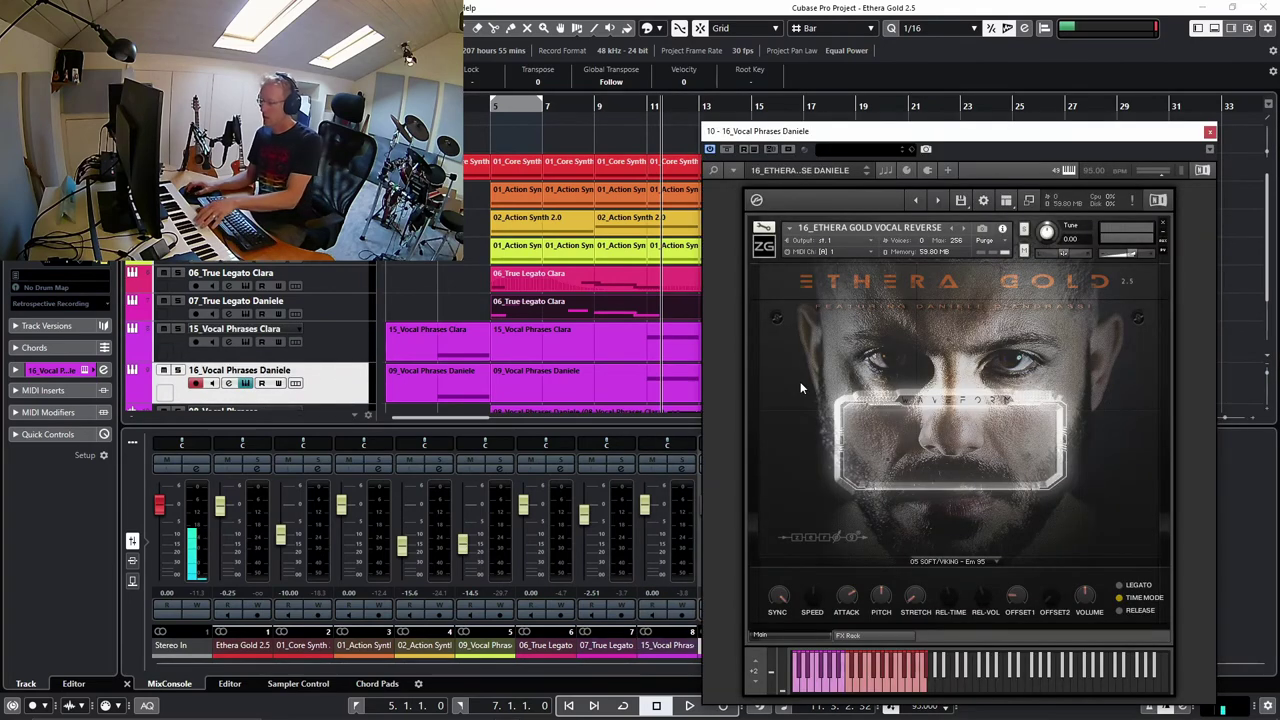
left_click(978, 561)
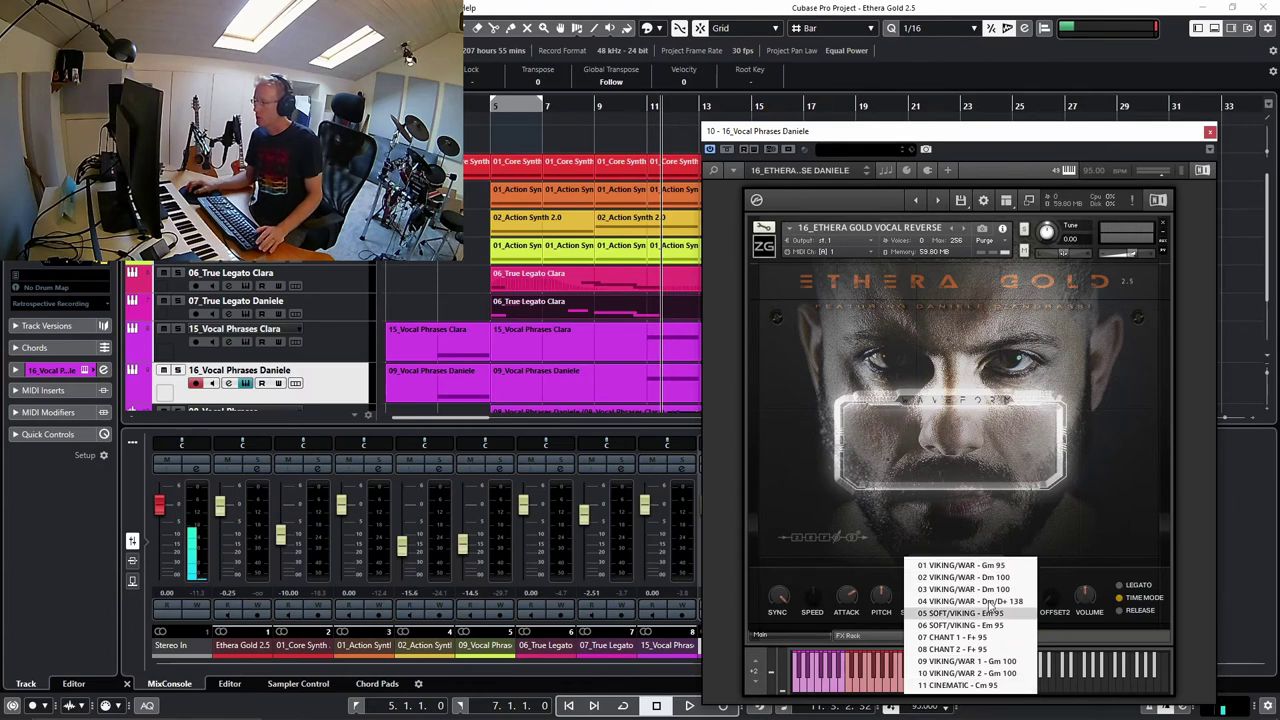
left_click(948, 566)
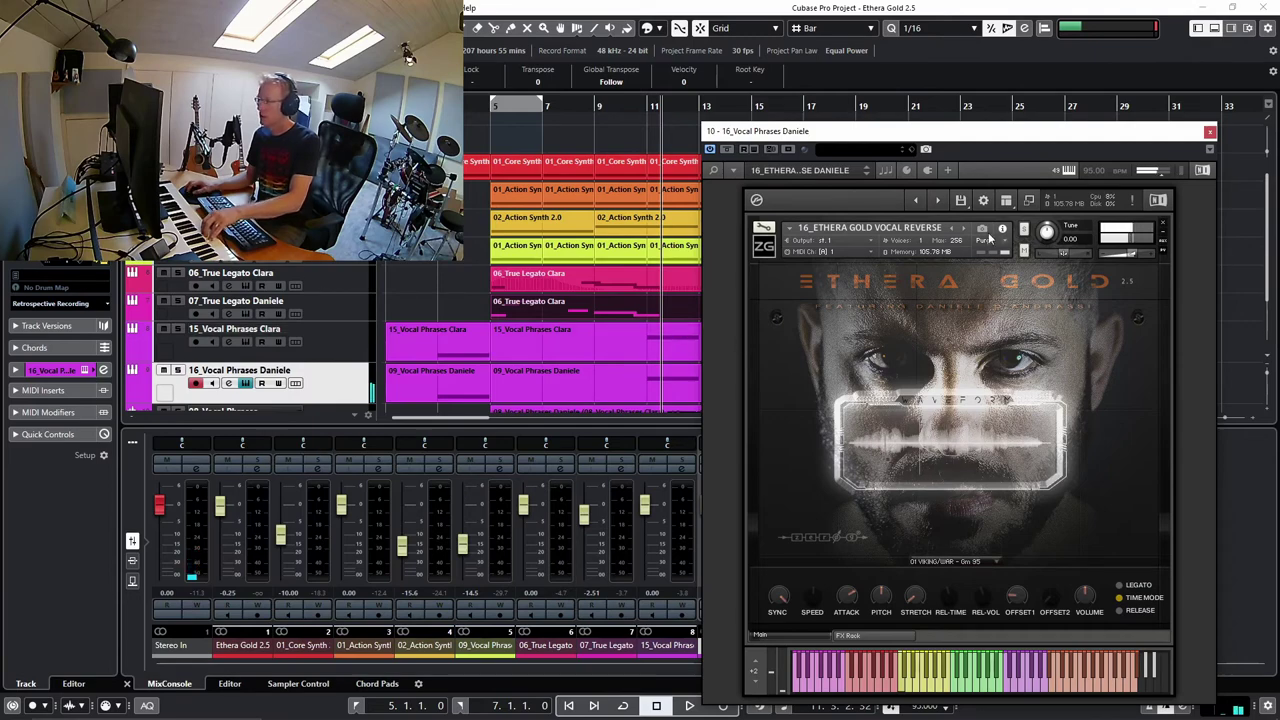
left_click_drag(968, 141, 970, 75)
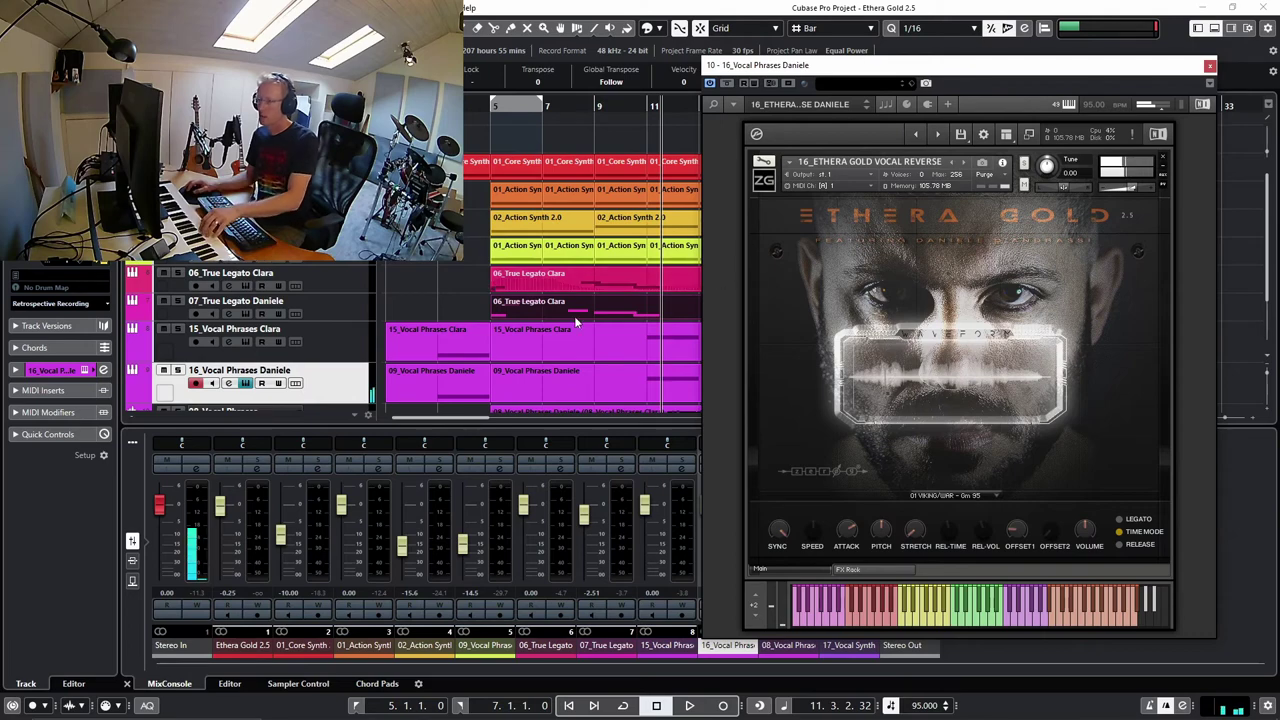
Step: Replace the instrument's vocal reverse patch with 09_ETHERA GOLD VOCAL PHRASES DANIELE.nki from the Ethera Gold 2.5 folder
left_click(245, 385)
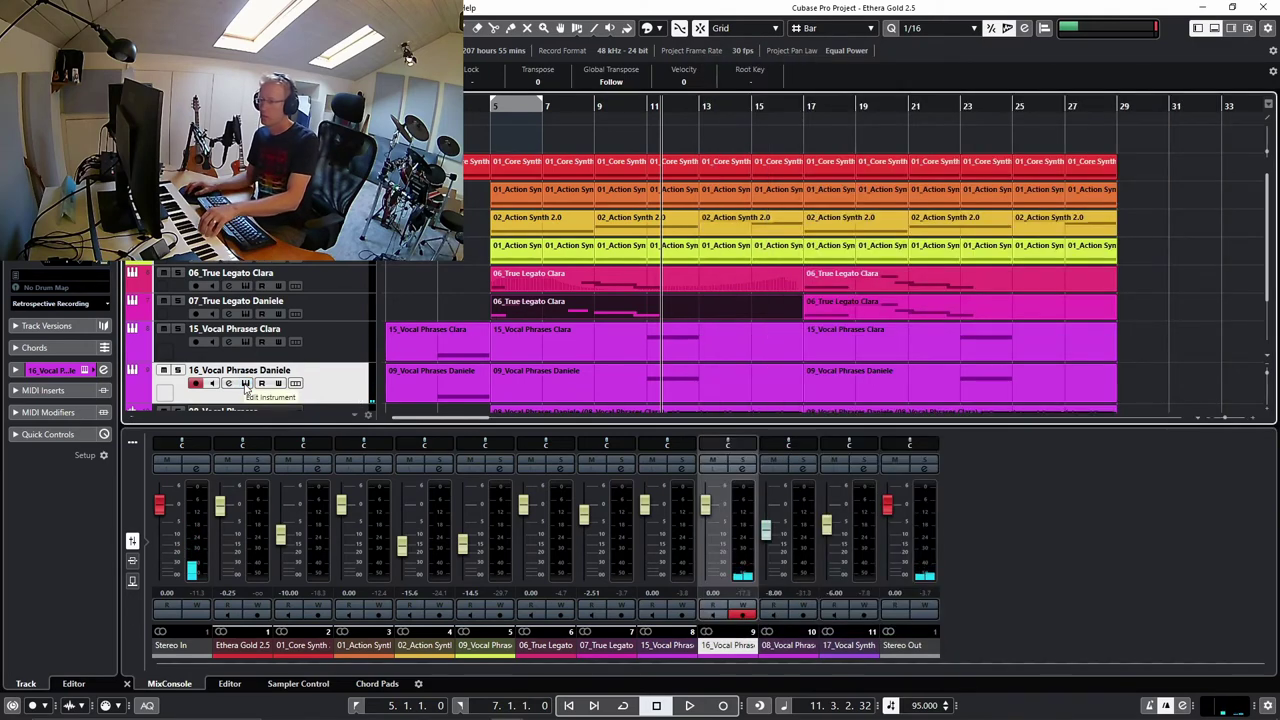
left_click(245, 385)
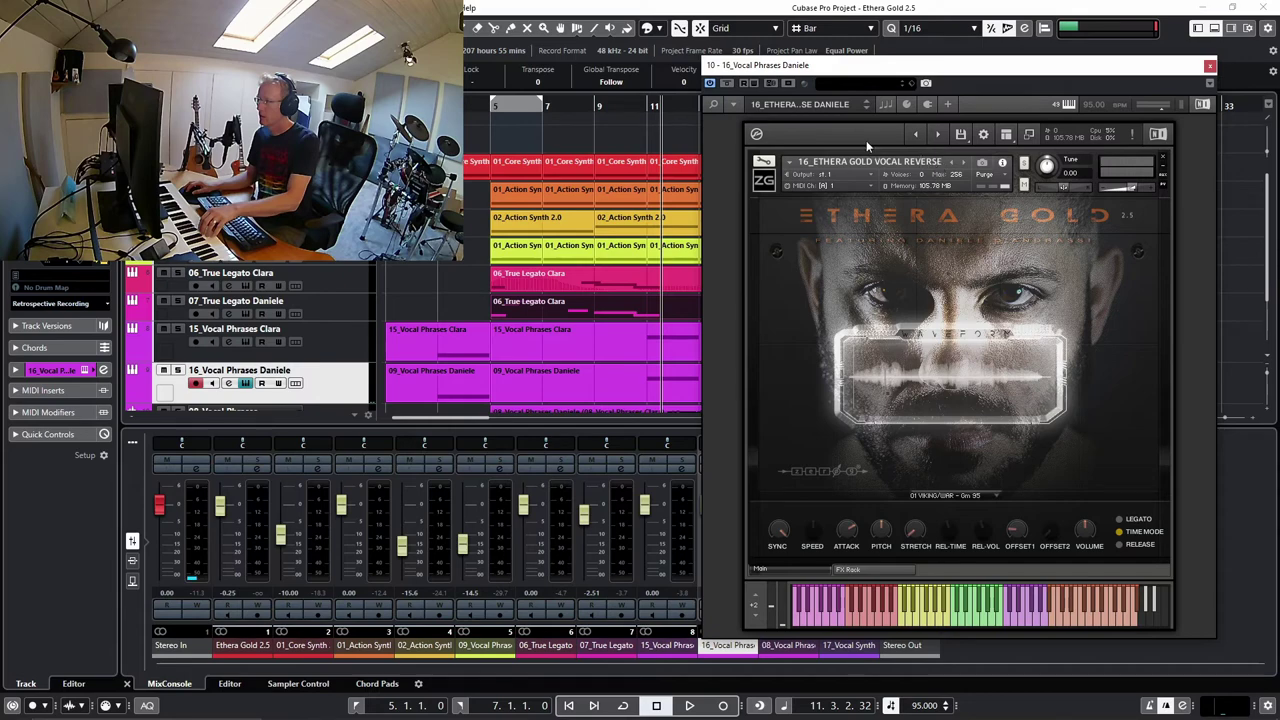
left_click(713, 105)
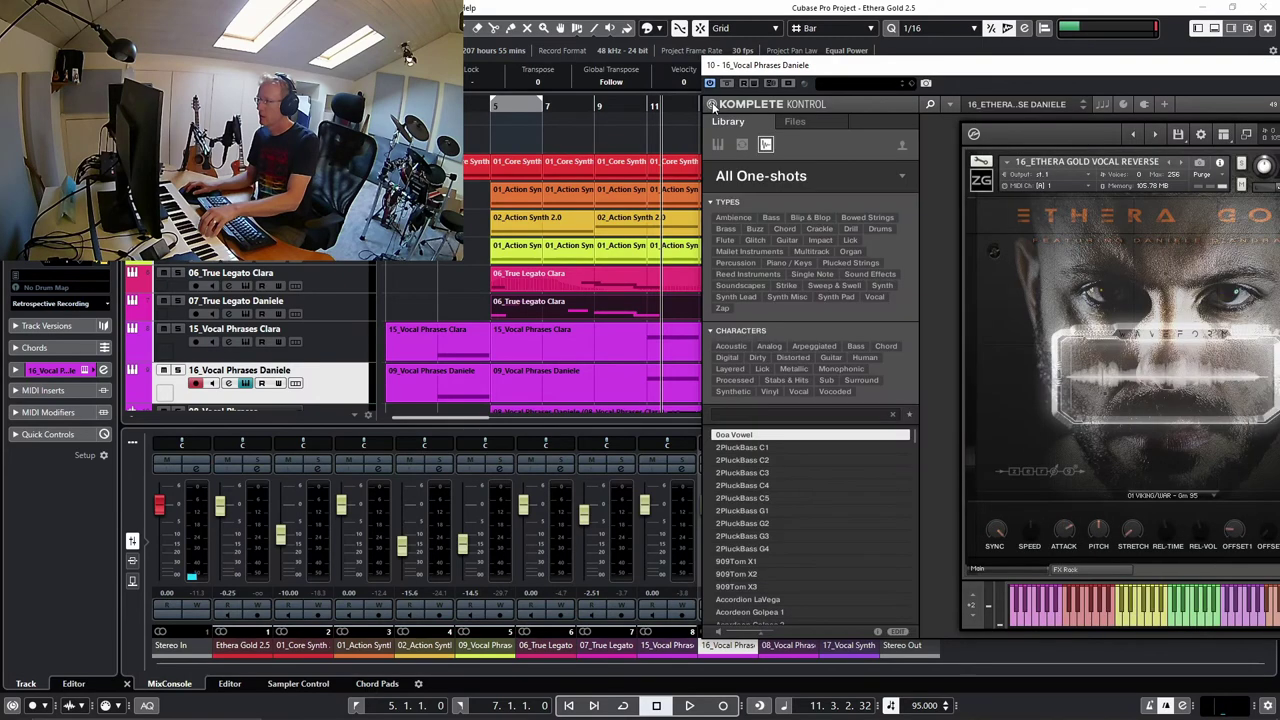
left_click(796, 125)
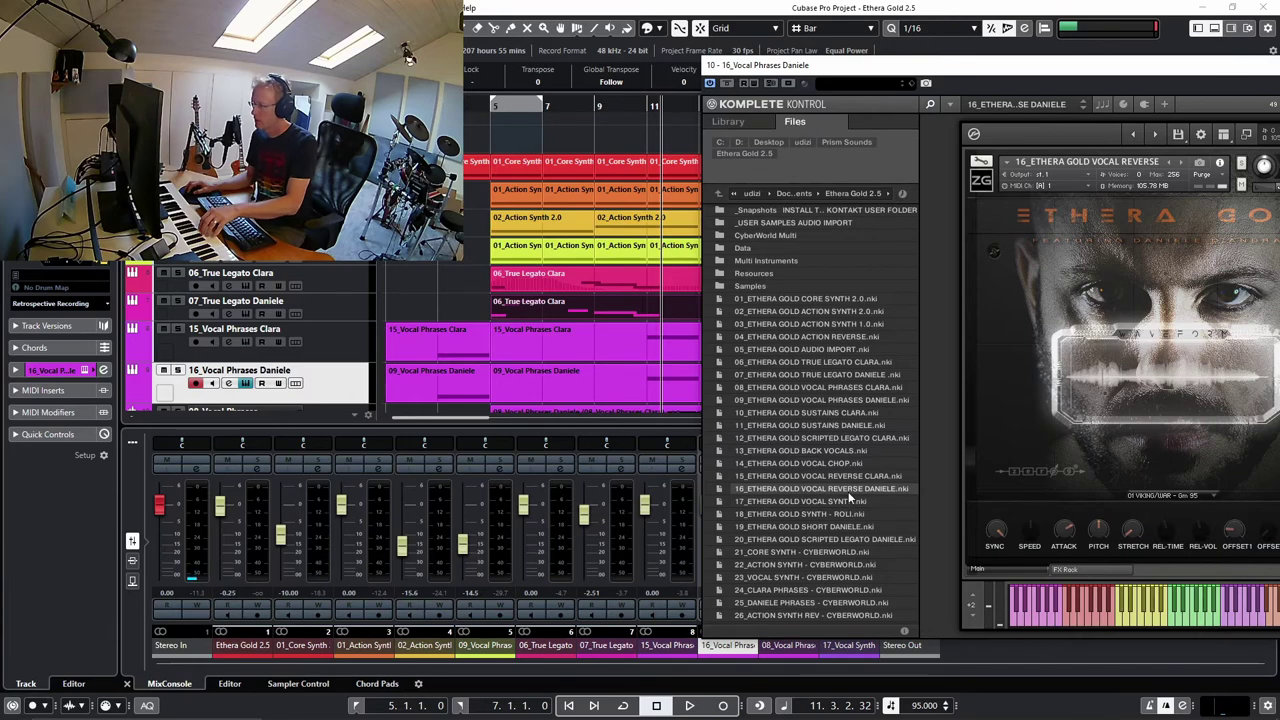
double_click(855, 401)
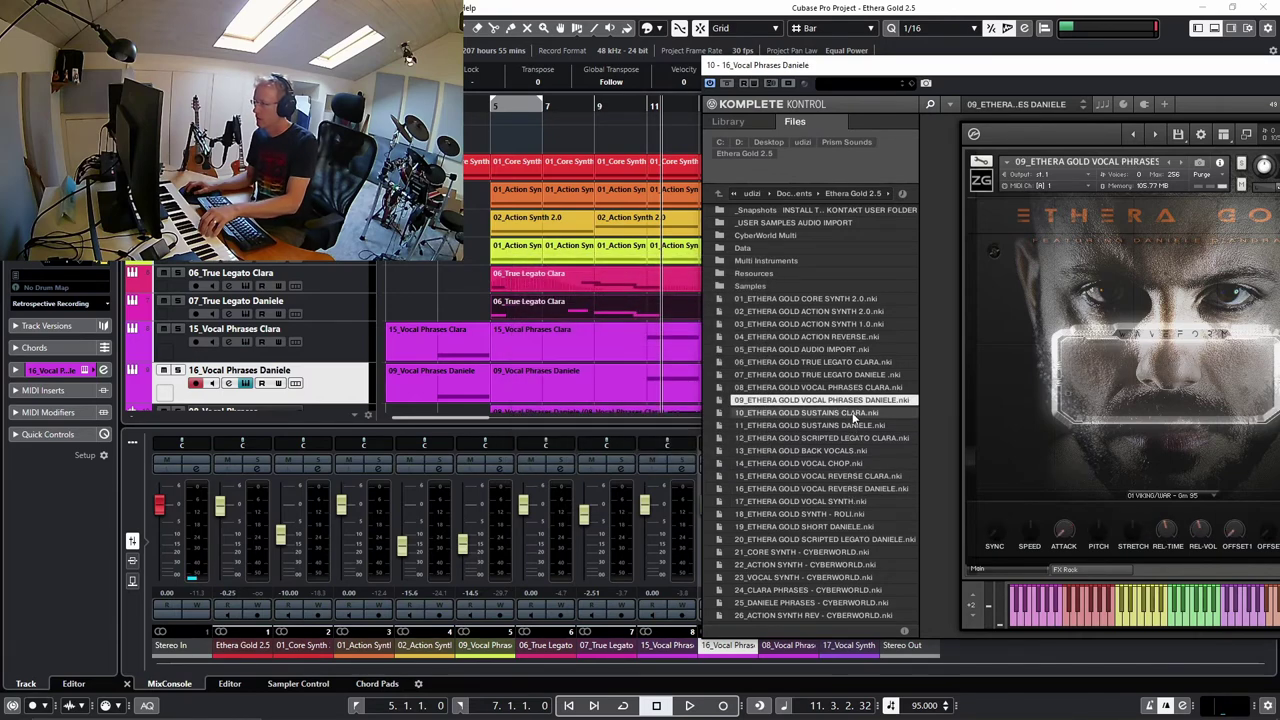
left_click(931, 106)
left_click_drag(916, 69, 878, 58)
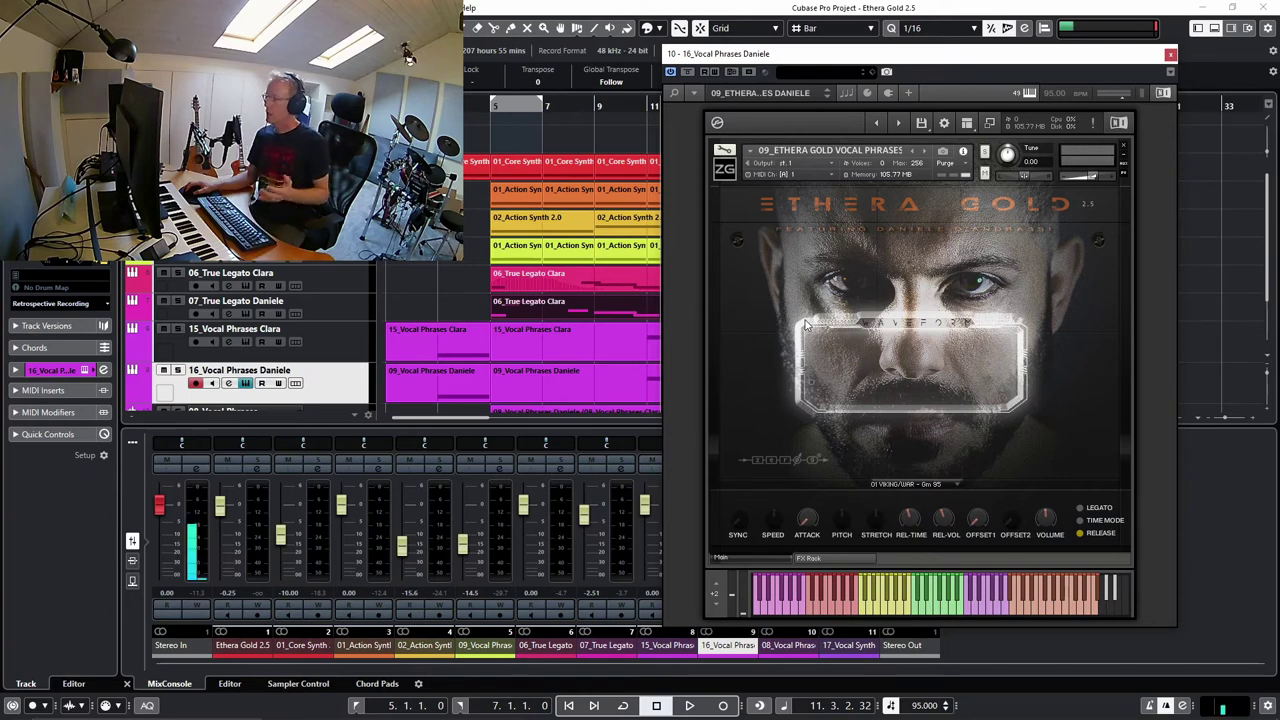
Step: Select the phrase set 01 VIKING/WAR - Gm 95 in the new patch and audition it along with the project playback
left_click(951, 485)
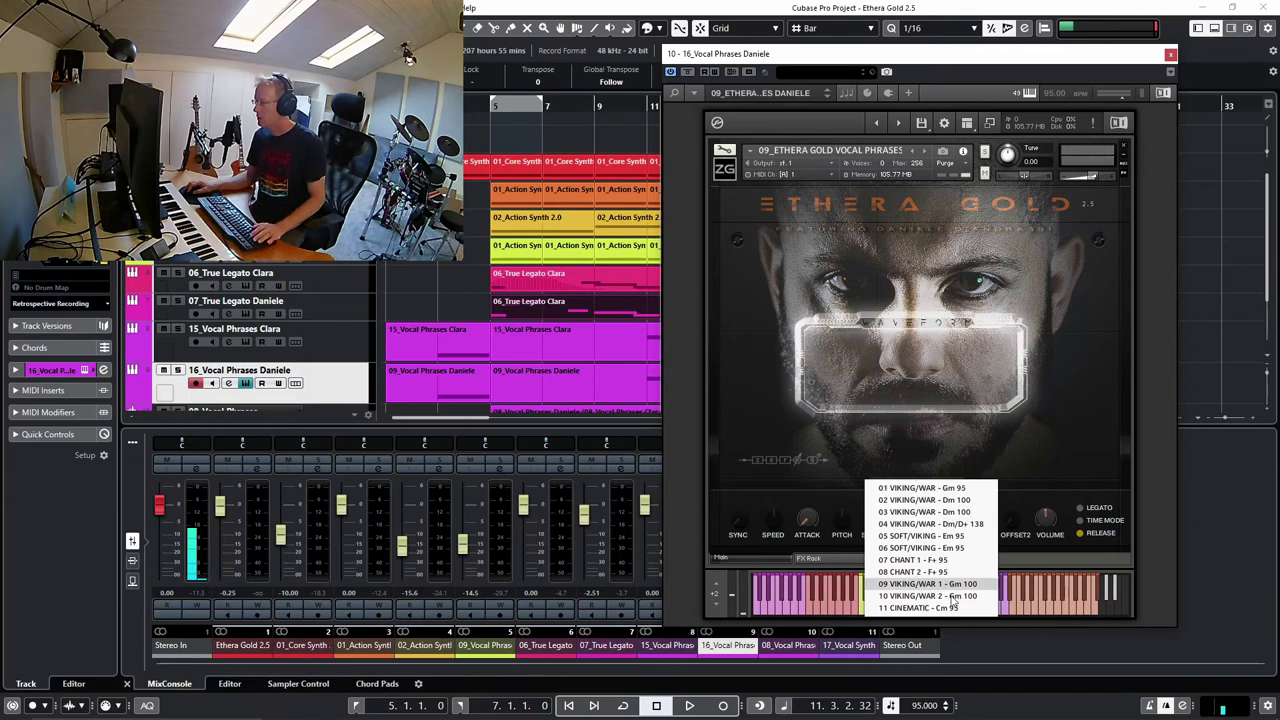
left_click(955, 489)
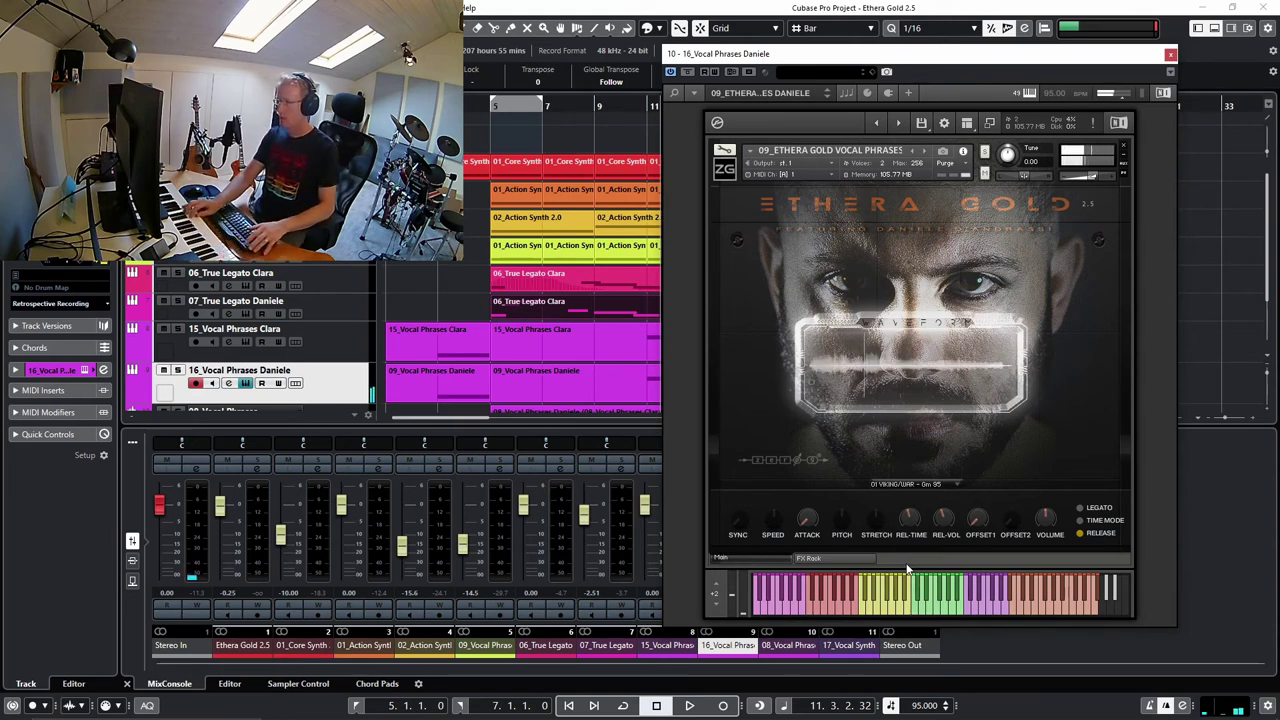
key("space")
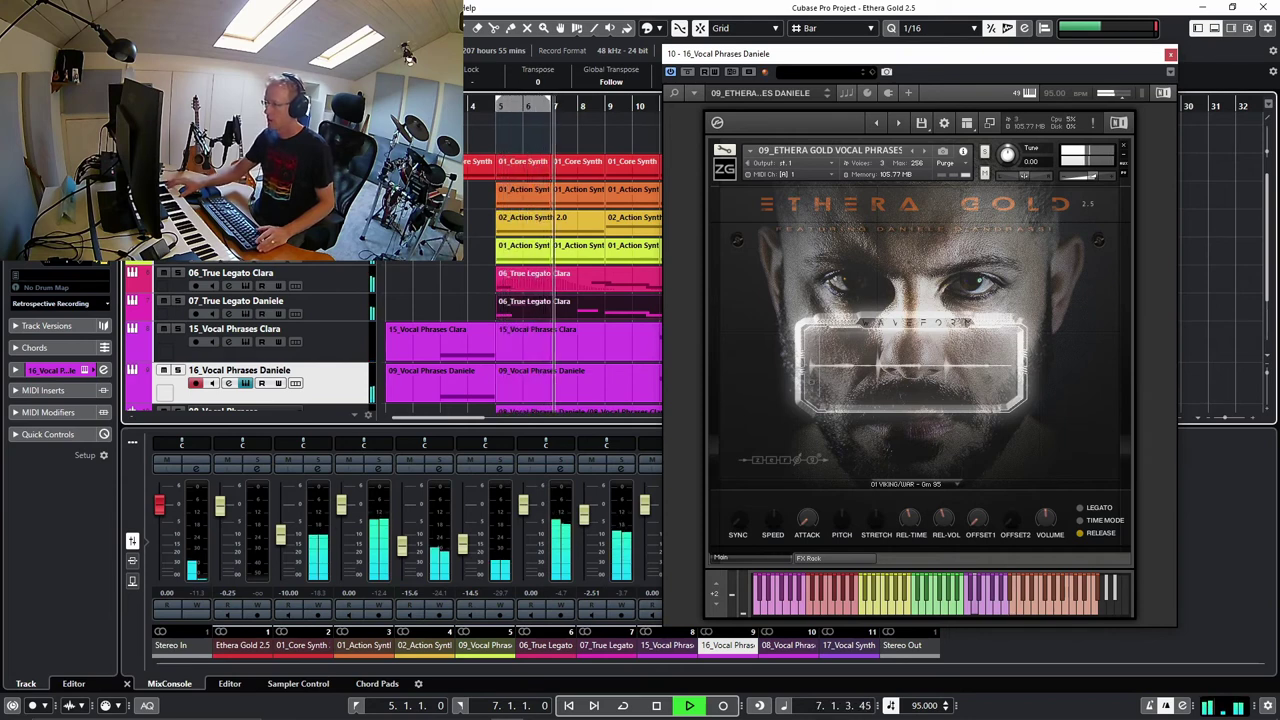
key("space")
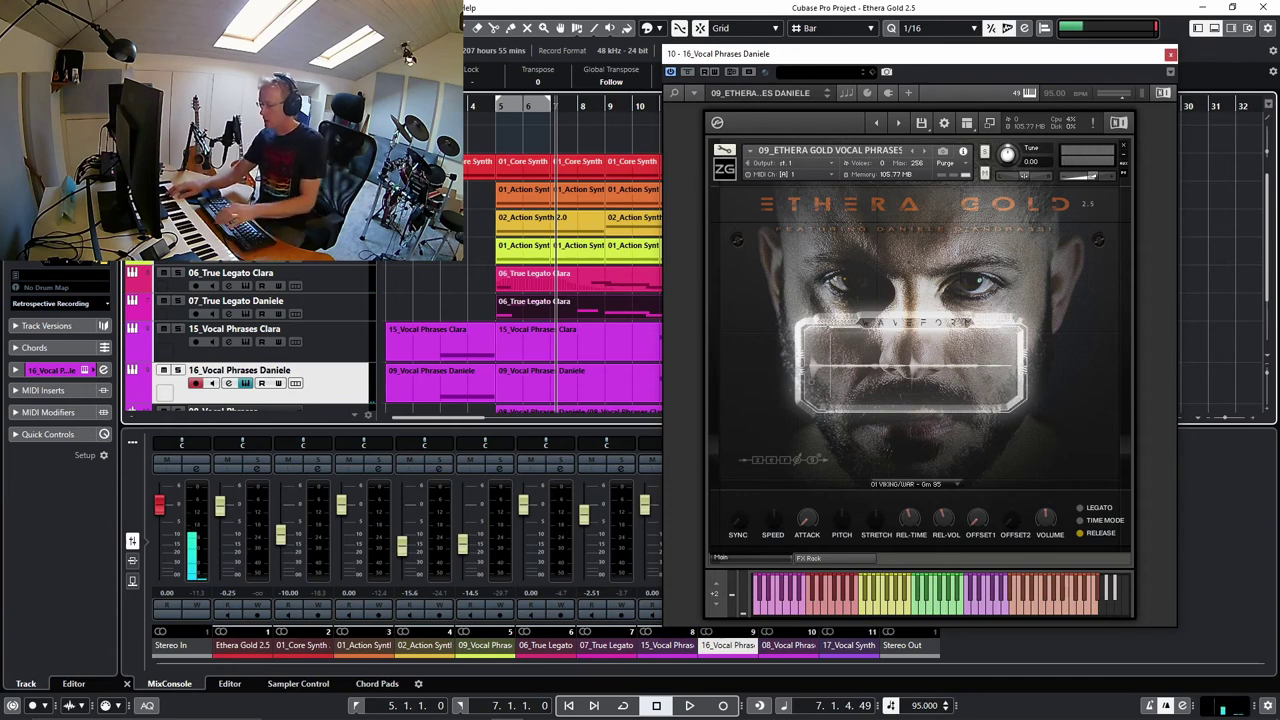
Step: Load the phrase set 02 VIKING/WAR - Dm 100 and play the project from bar 1
left_click(914, 484)
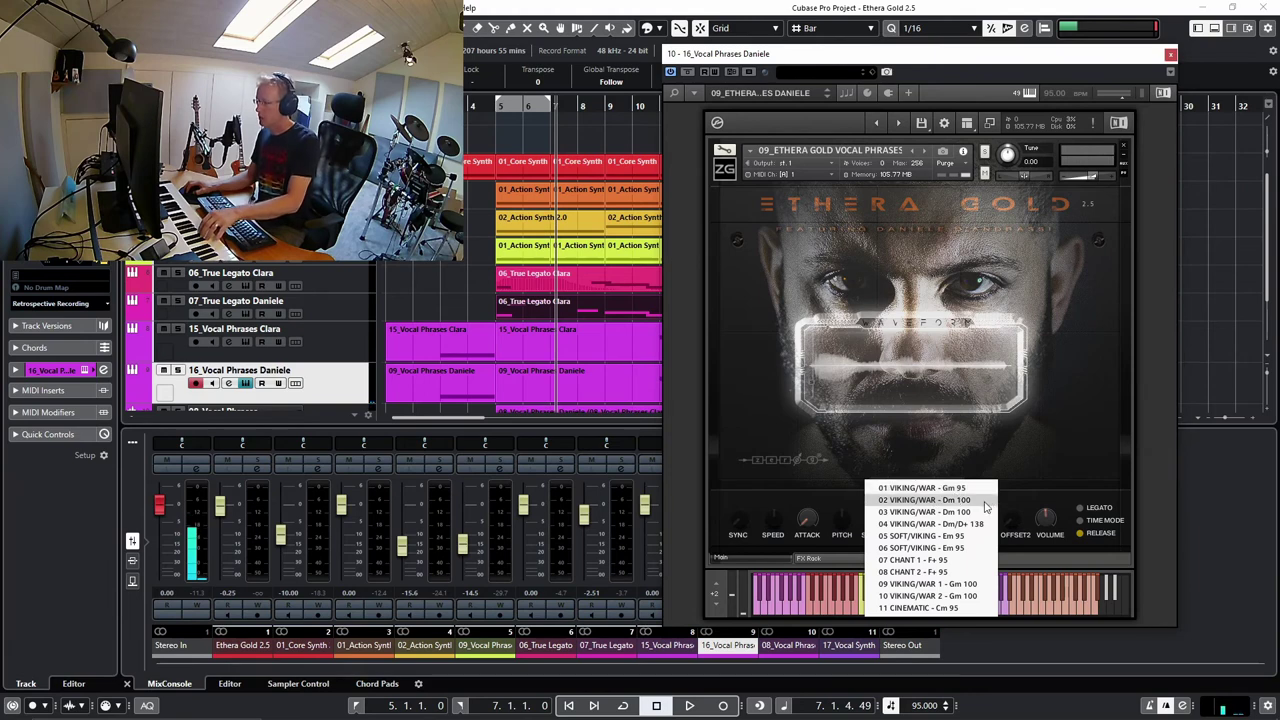
left_click(960, 500)
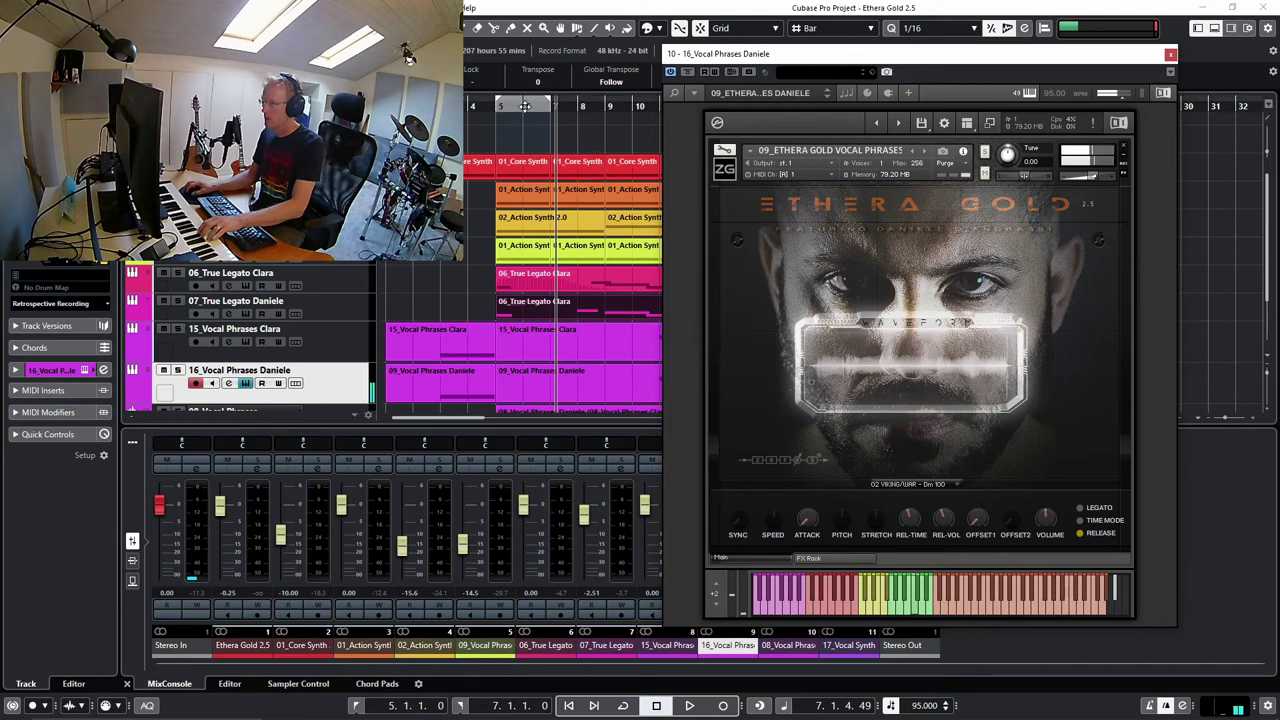
left_click(388, 106)
key("space")
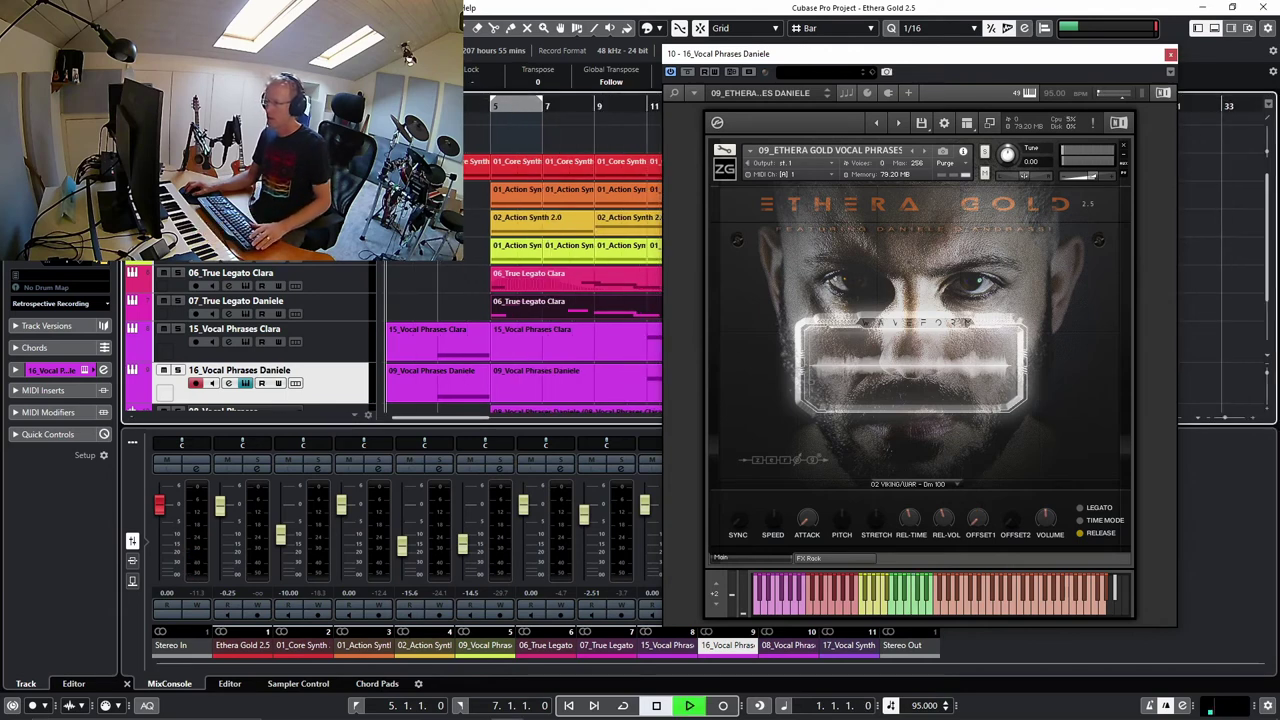
Step: Lower the 07_True Legato channel's level to -5.94 dB during playback and stop the project
left_click(587, 523)
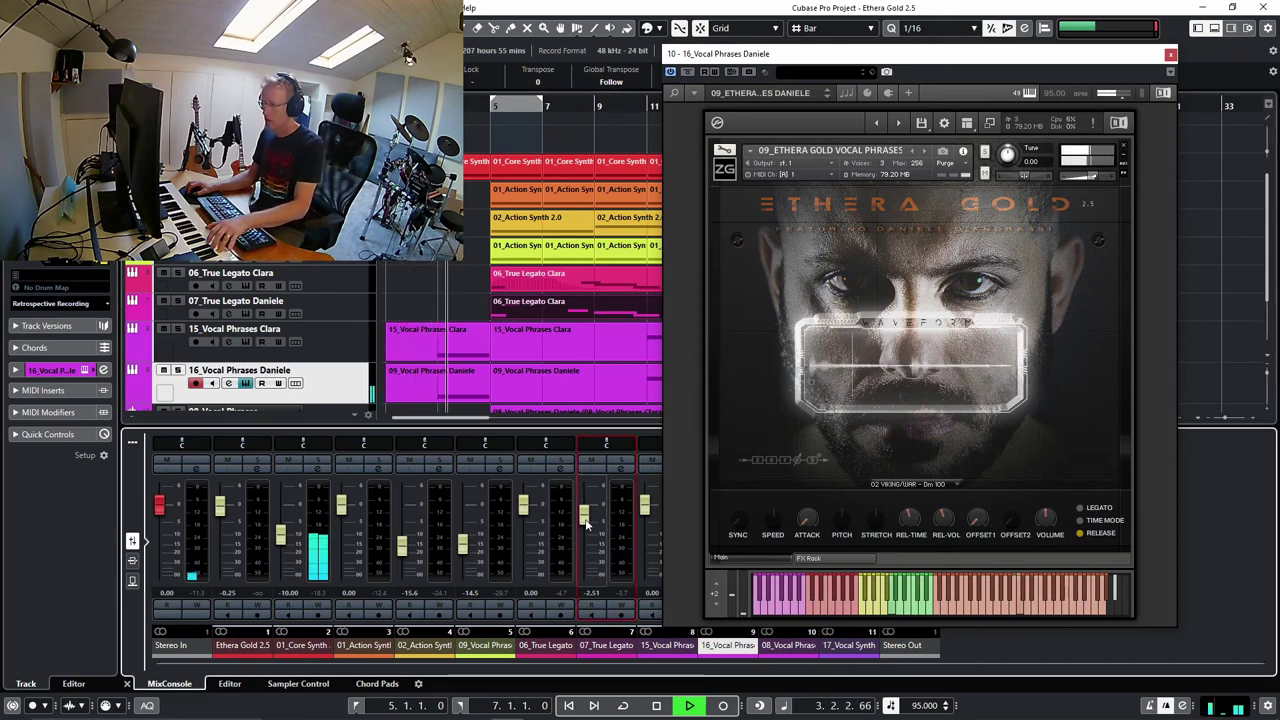
left_click_drag(587, 523, 593, 544)
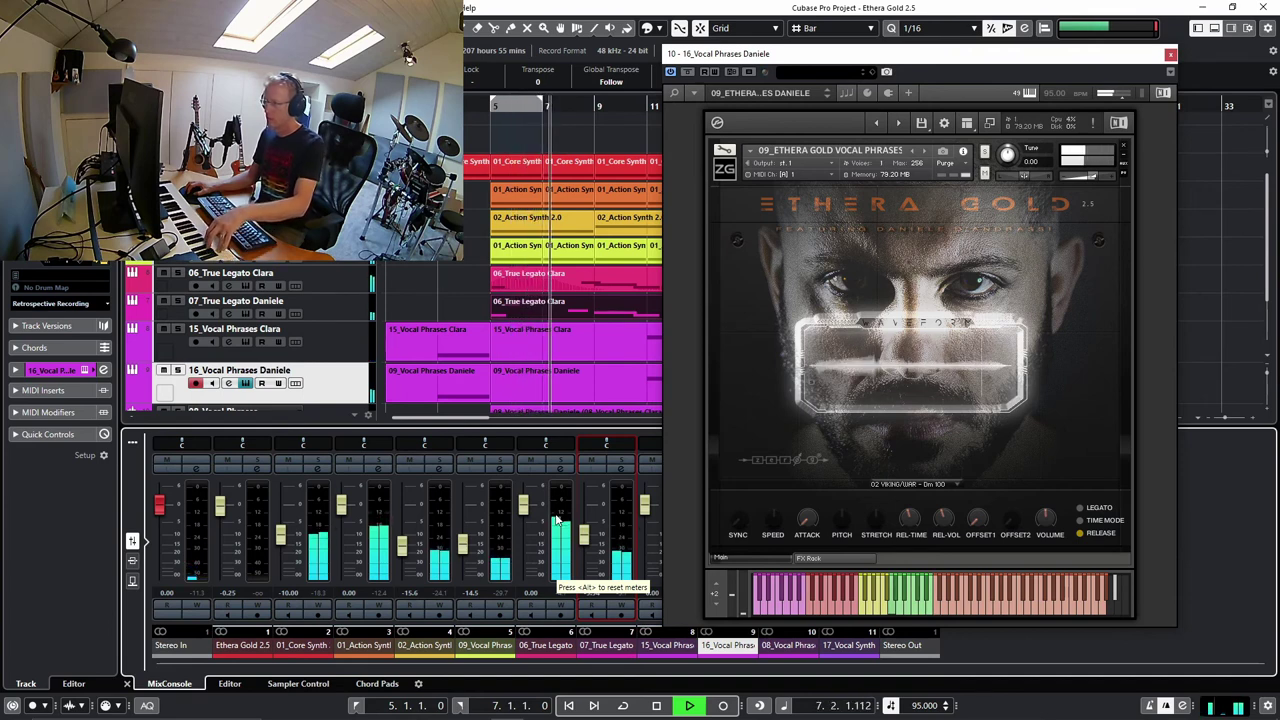
key("space")
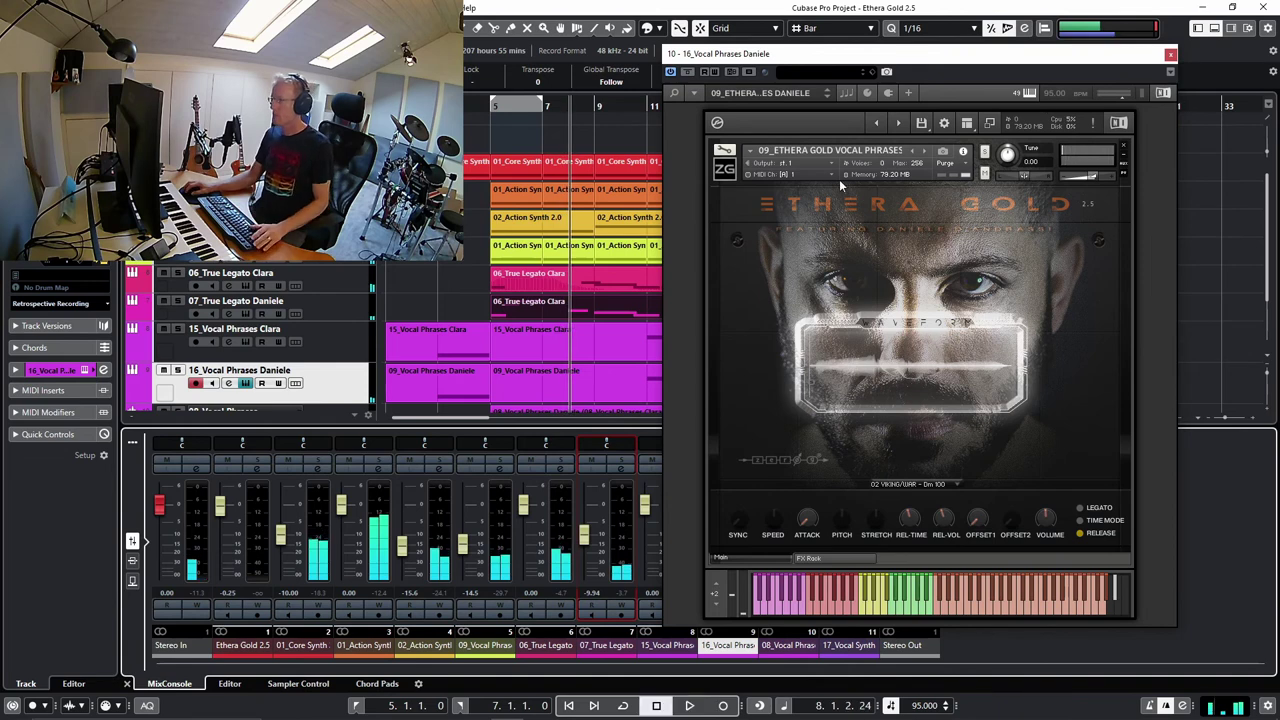
Step: Load the phrase set 03 VIKING/WAR - Dm 100 and switch on its Legato and Time Mode
left_click(904, 484)
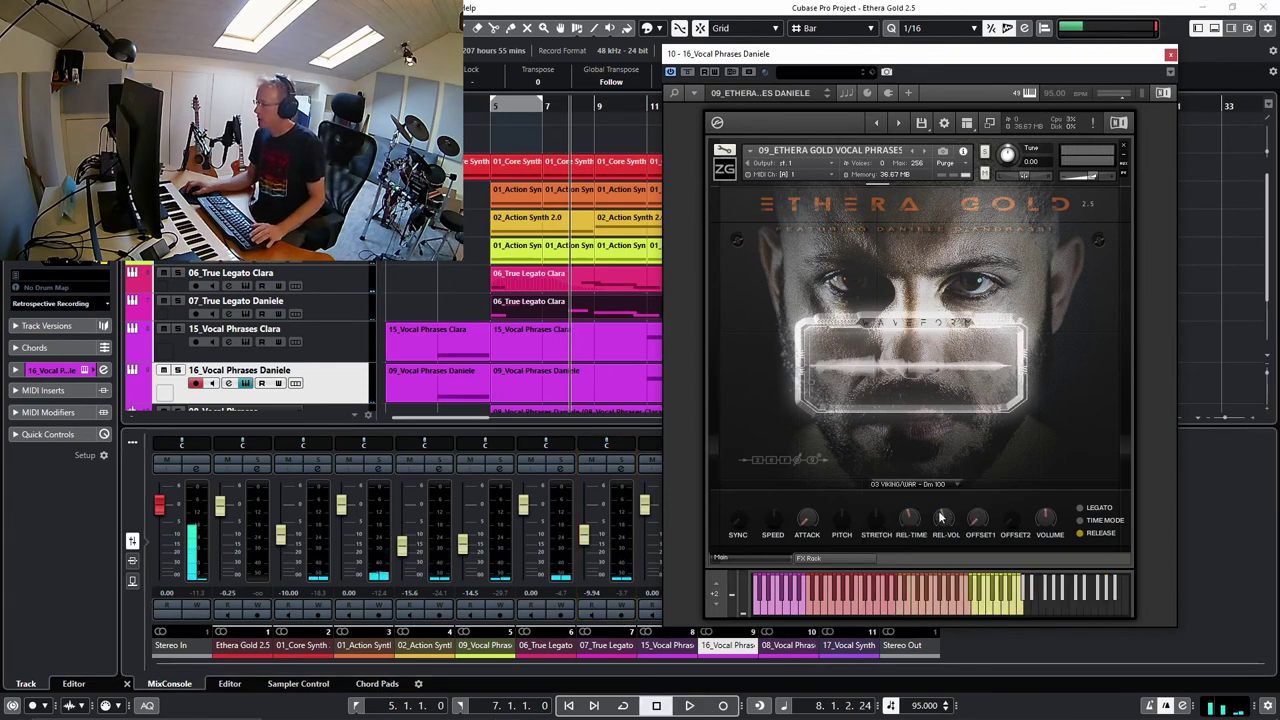
left_click(941, 512)
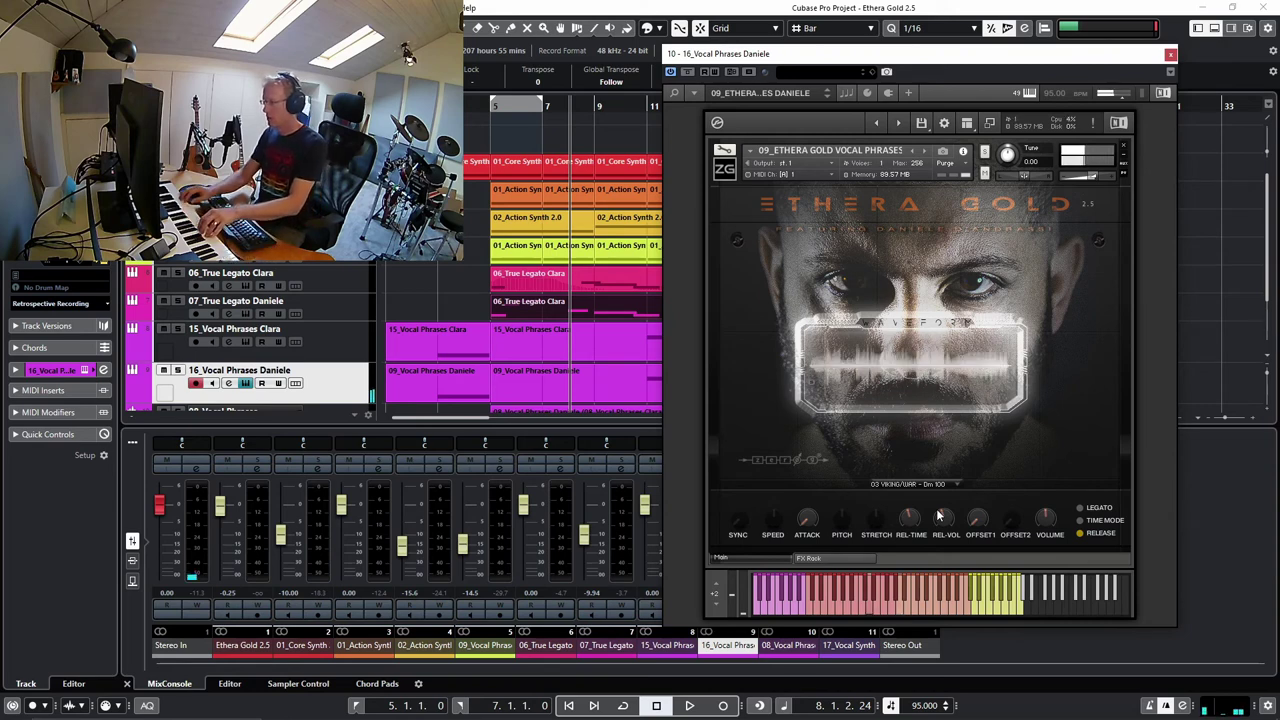
left_click(1081, 511)
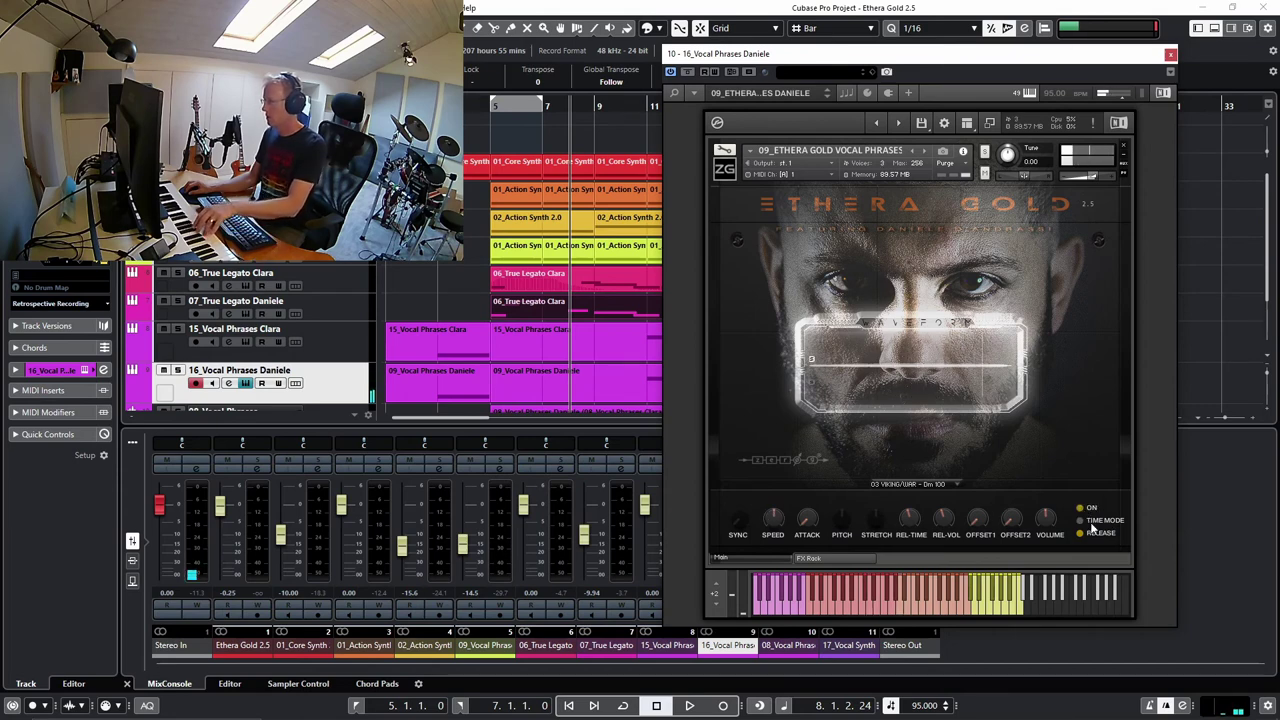
left_click(1080, 521)
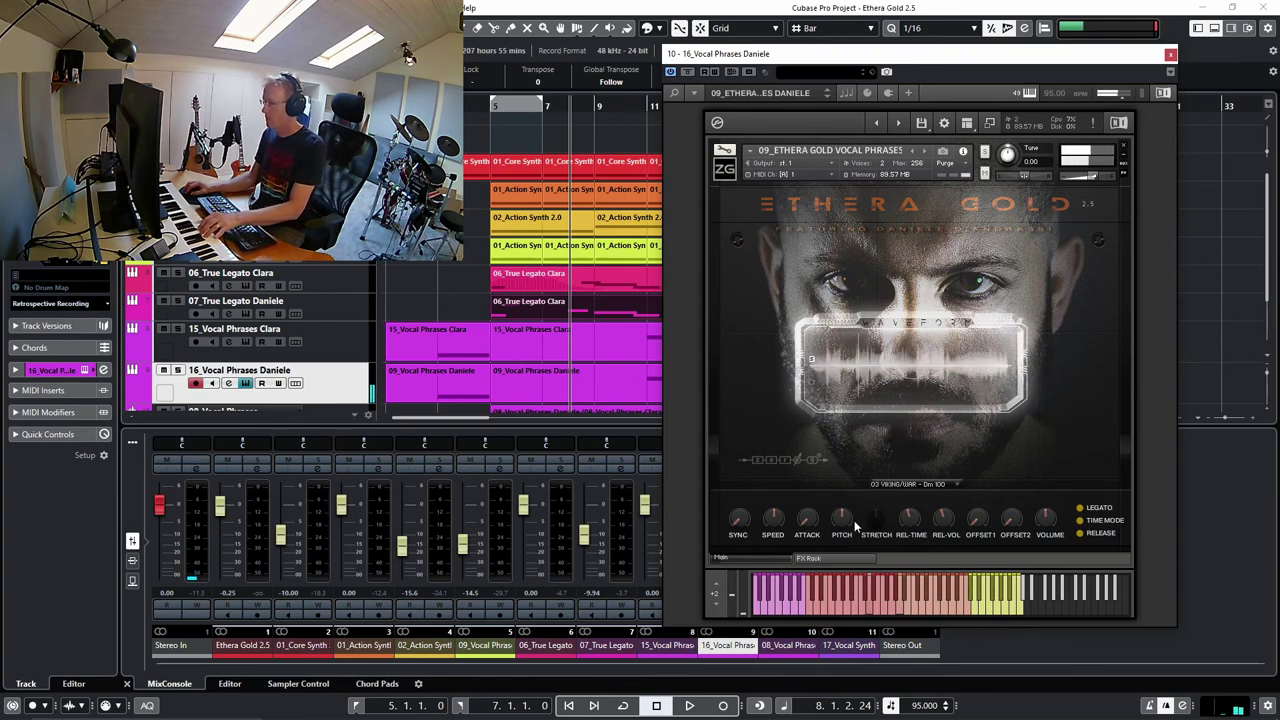
Step: Turn Sync up fully and audition the phrases with Stretch raised to about 123
mouse_move(847, 520)
left_mouse_down()
mouse_move(847, 486)
mouse_move(845, 530)
left_mouse_up()
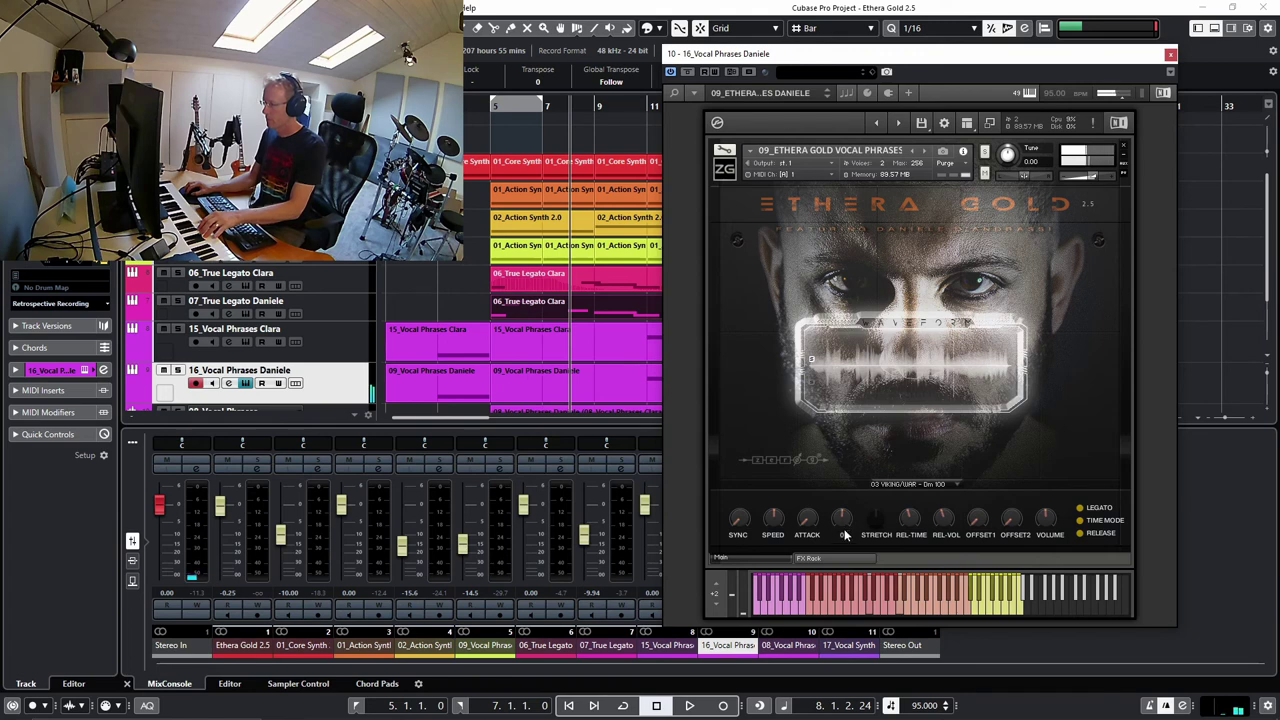
left_click(738, 524)
left_click_drag(735, 503, 734, 434)
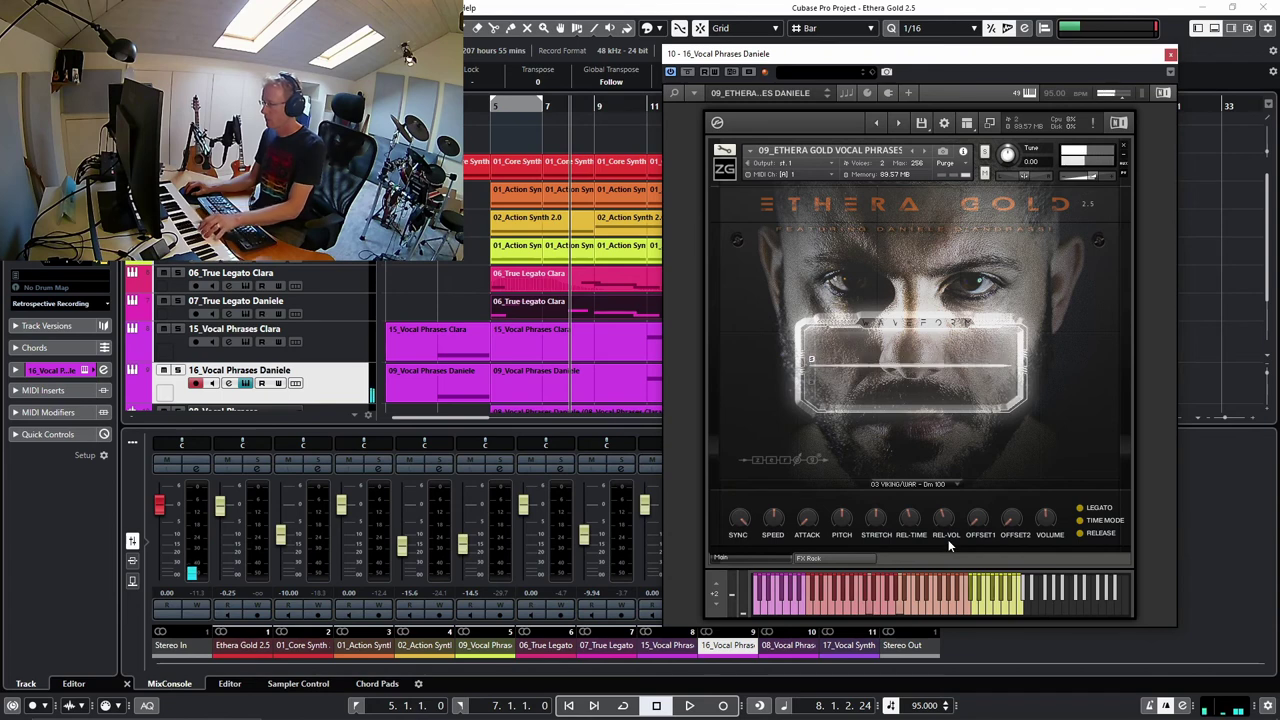
left_click(876, 516)
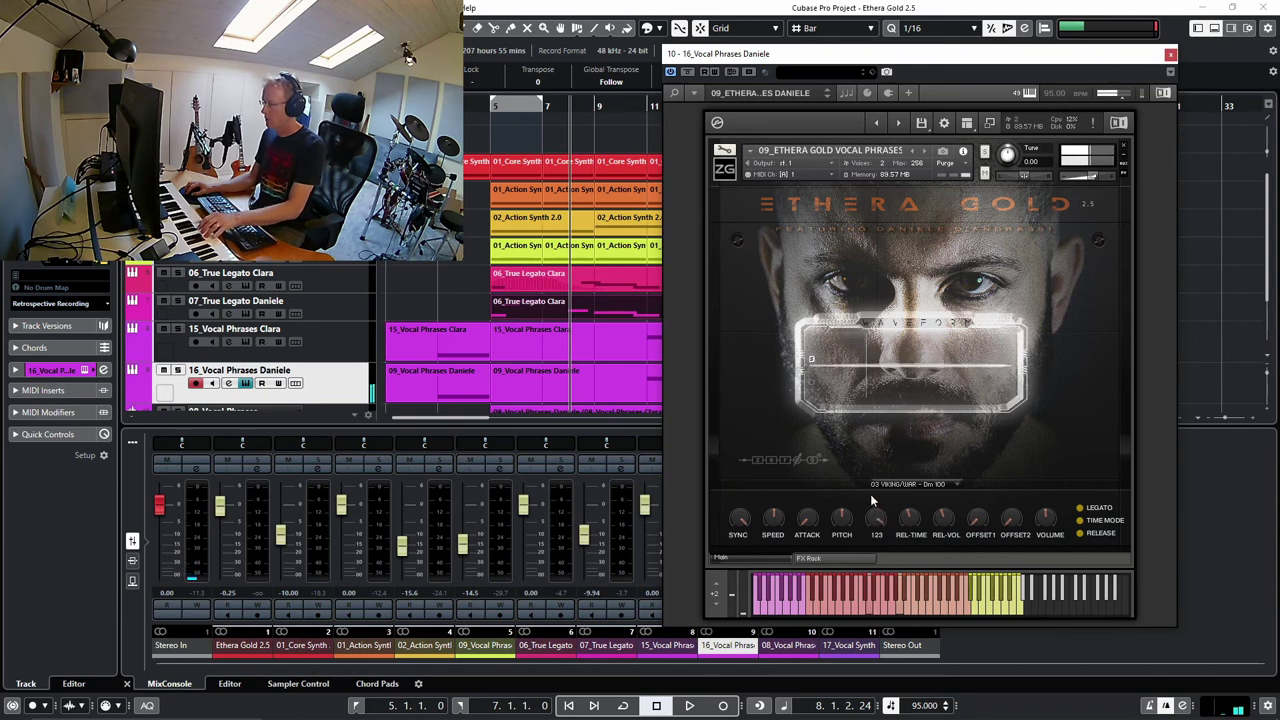
mouse_move(871, 506)
left_mouse_down()
mouse_move(863, 543)
mouse_move(863, 485)
mouse_move(866, 509)
left_mouse_up()
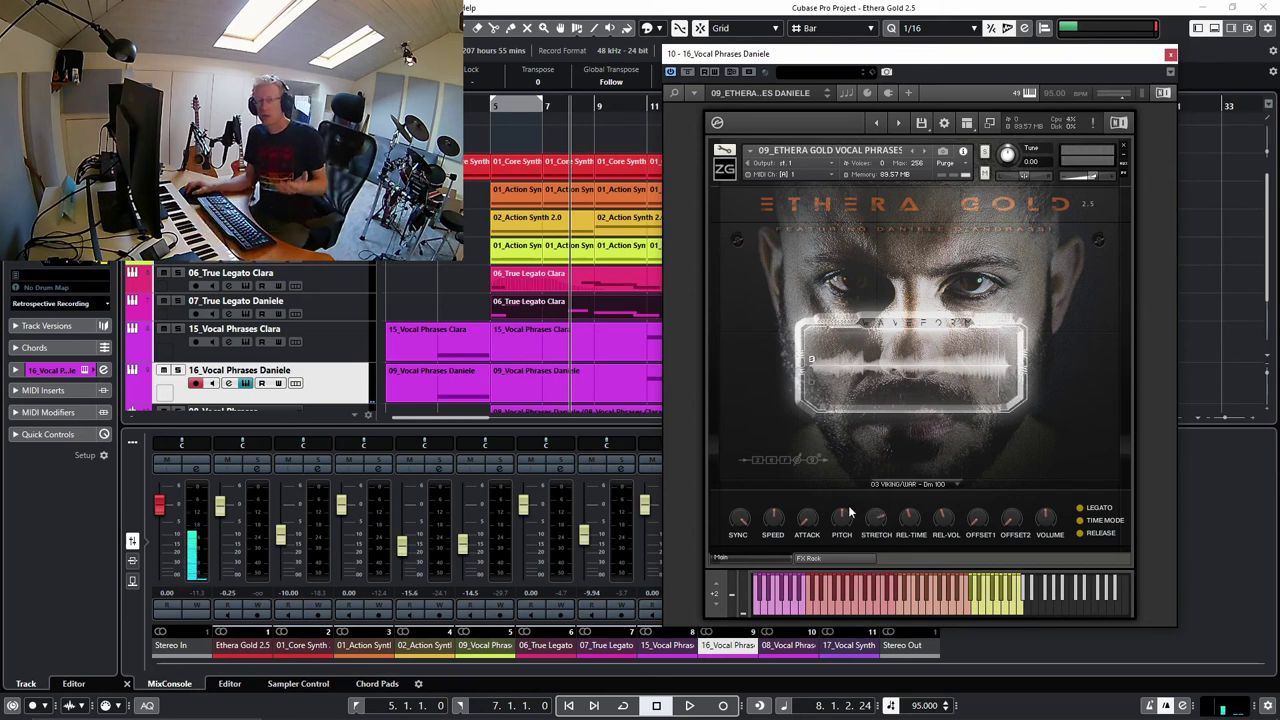
Step: Audition the phrases with Stretch lowered to 30, and raise Stretch again
left_click(740, 519)
left_click(738, 519)
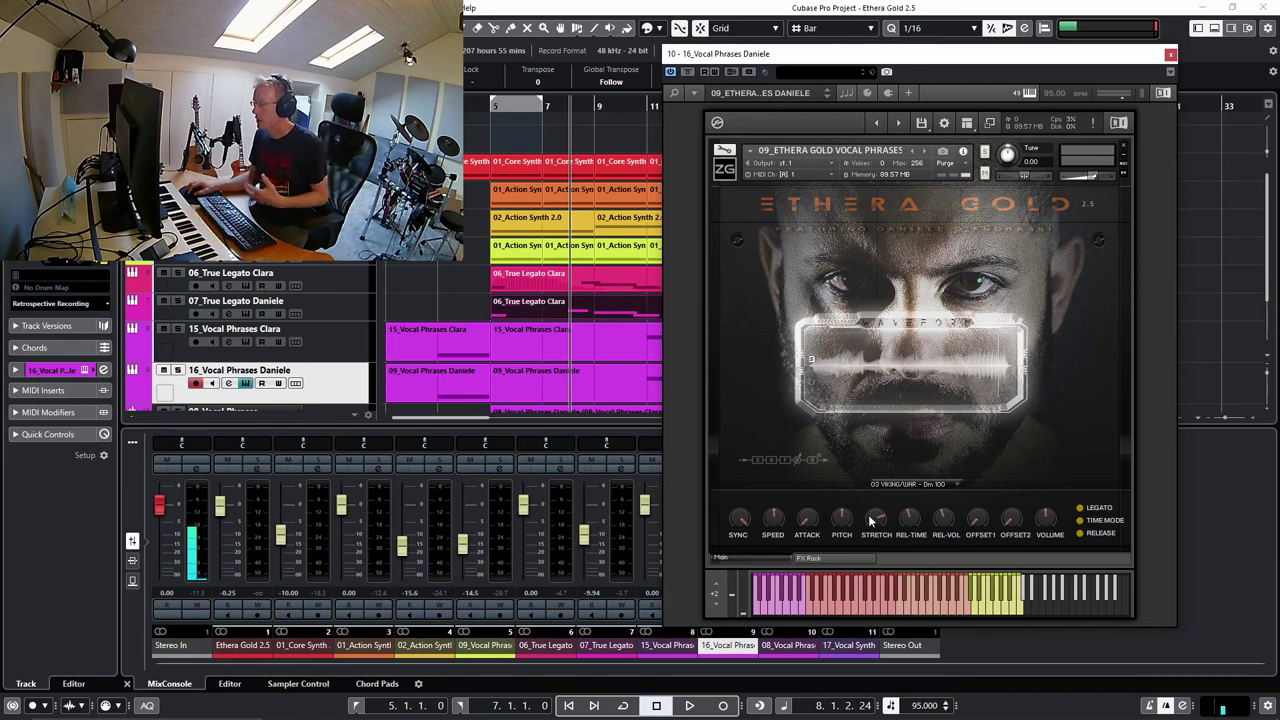
left_click_drag(876, 518, 880, 505)
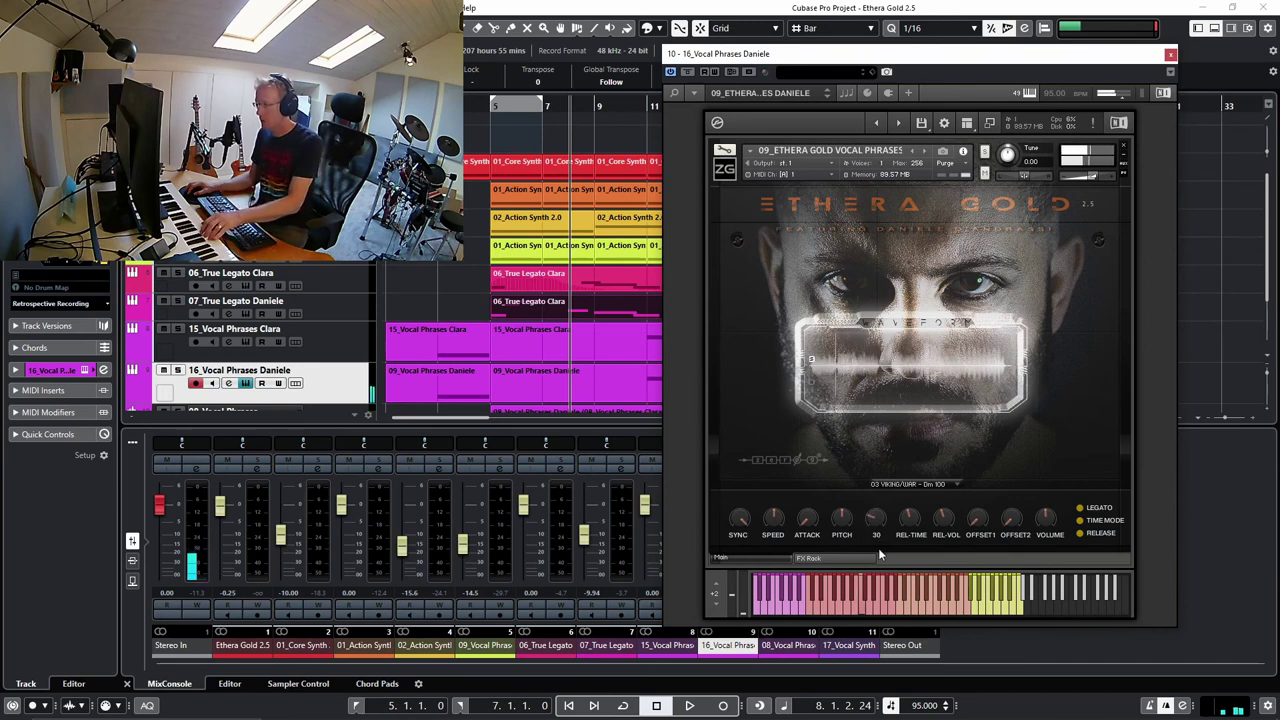
left_click_drag(880, 505, 883, 508)
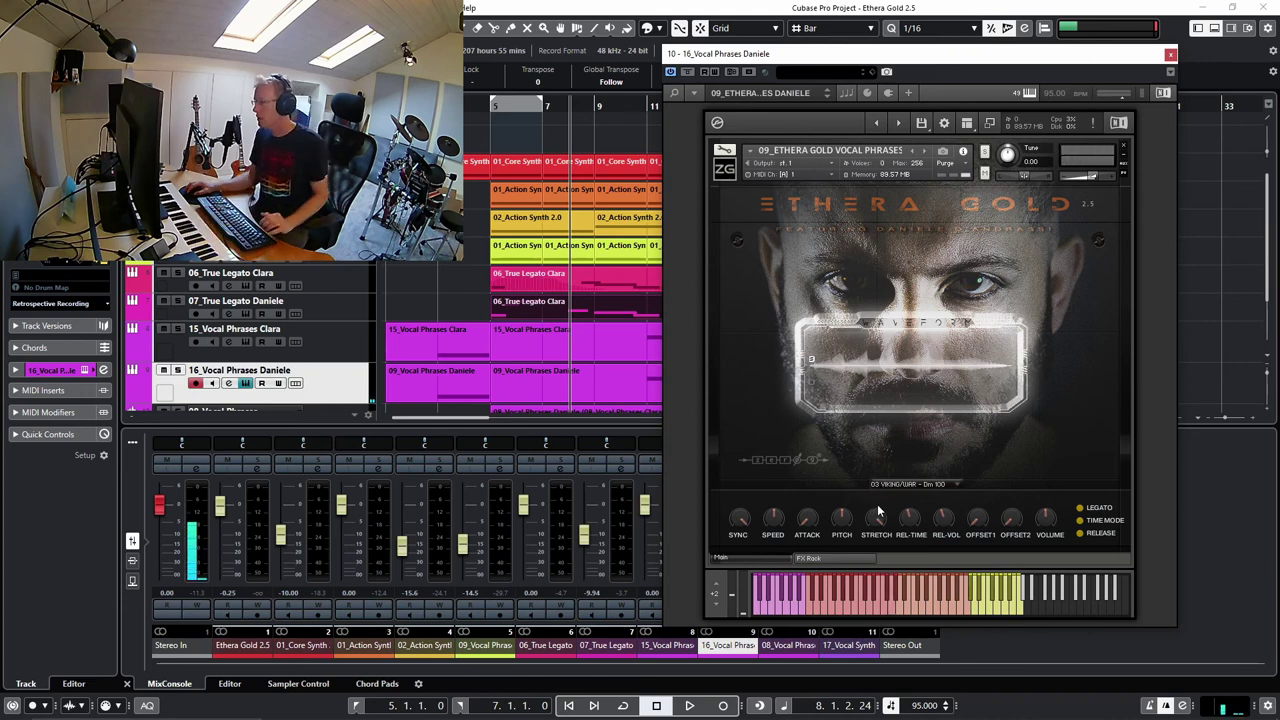
Step: Load the phrase set 07 CHANT 1 - F+ 95 and audition it with Sync turned fully down and Legato off
left_click(896, 485)
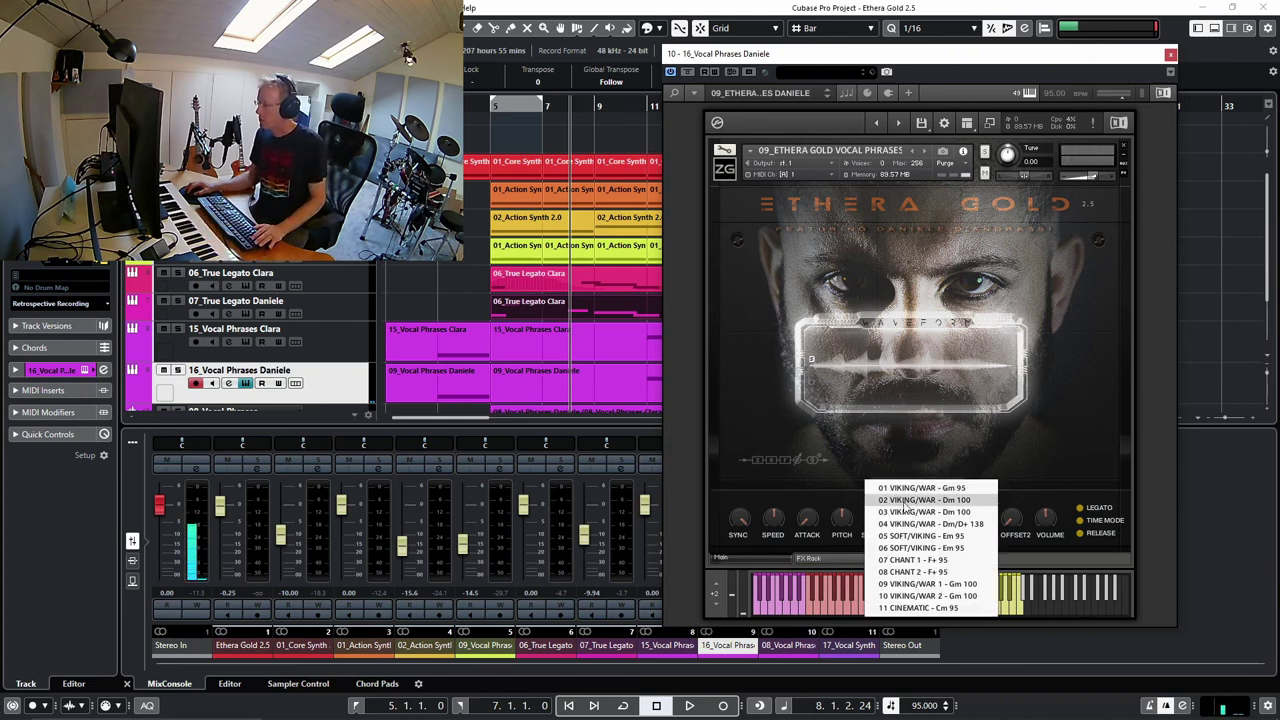
left_click(912, 560)
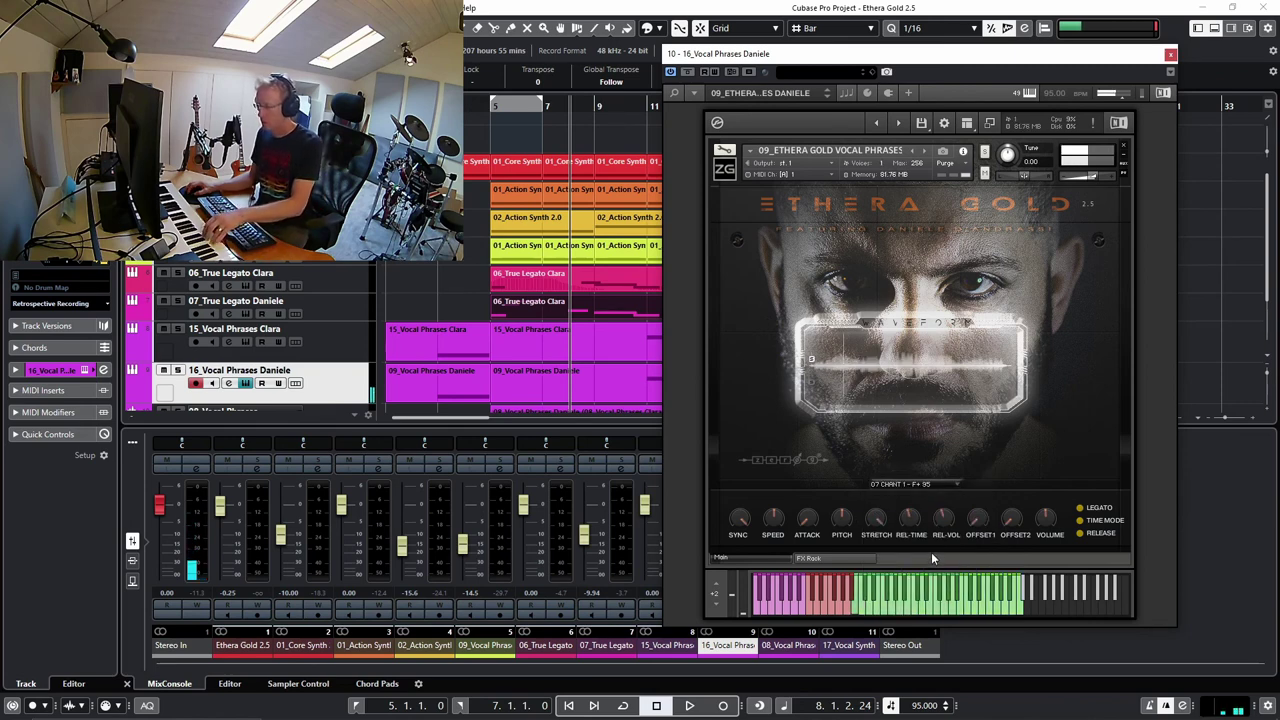
left_click_drag(739, 520, 738, 548)
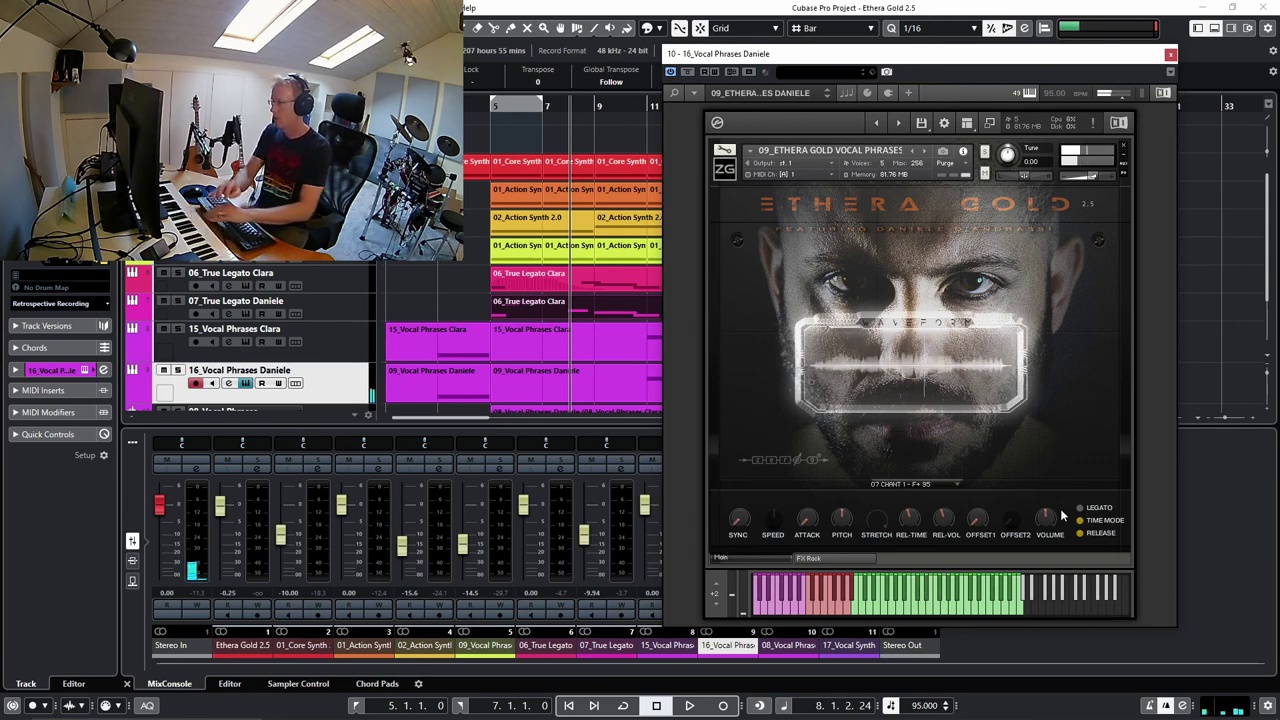
Step: Load the phrase set 11 CINEMATIC - Cm 95
left_click(940, 484)
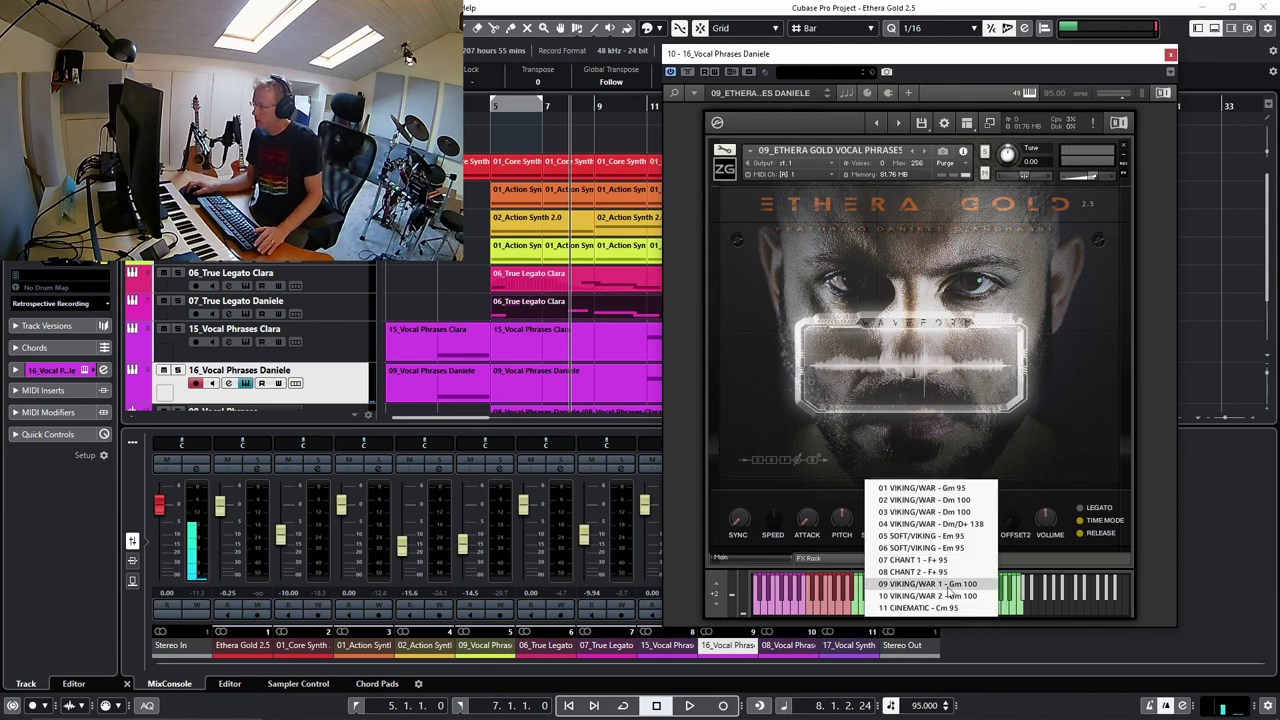
left_click(948, 608)
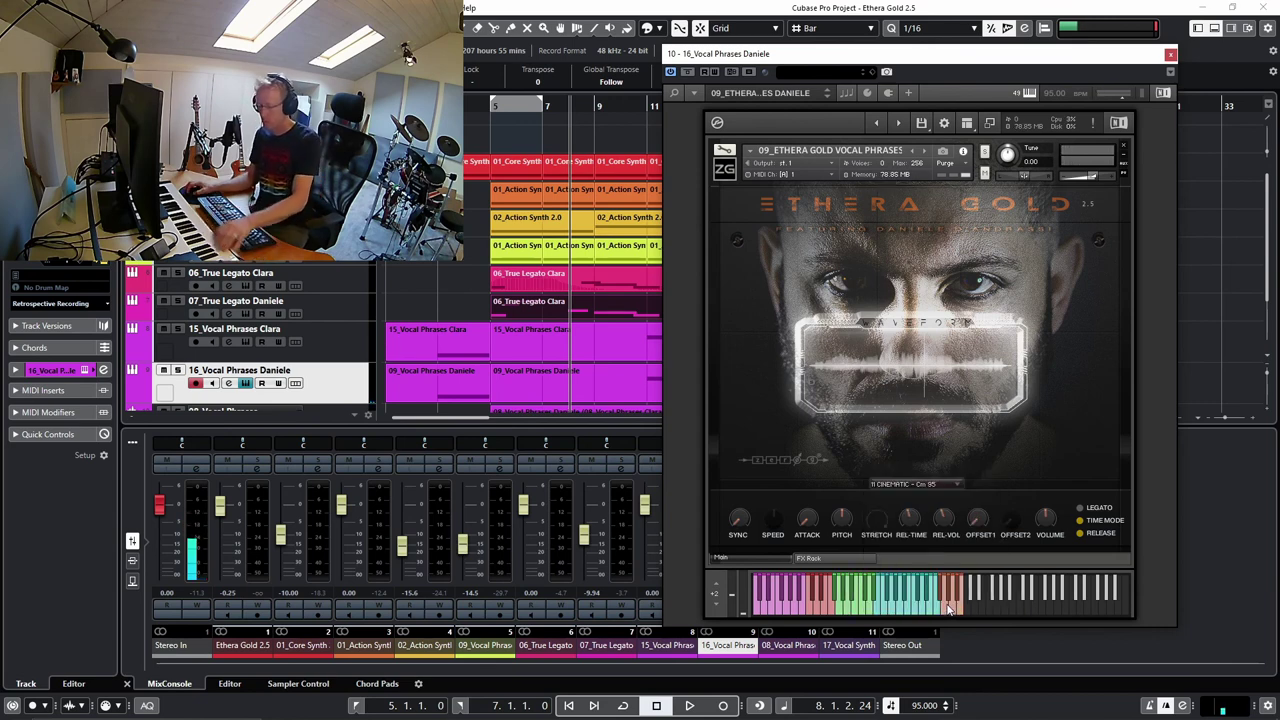